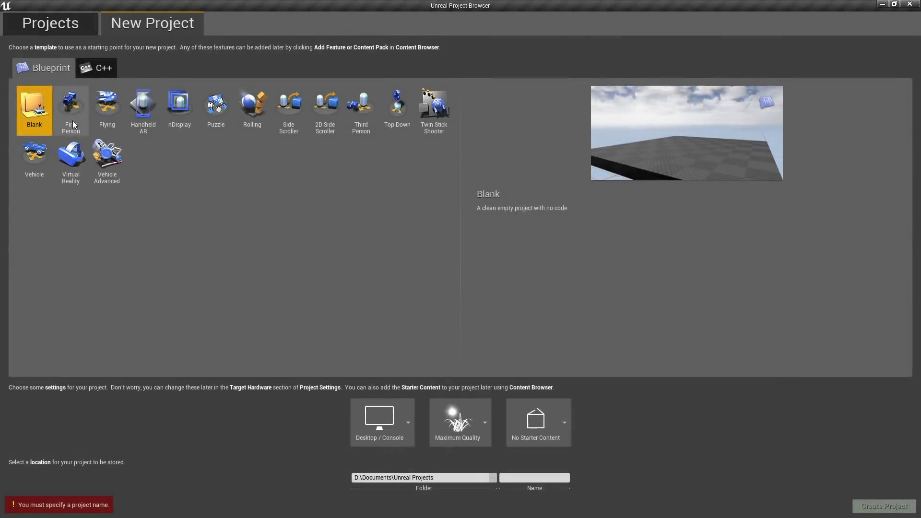
Browse the Blueprint templates, then create project MyGame from the Third Person template.
left_click(73, 120)
left_click(106, 114)
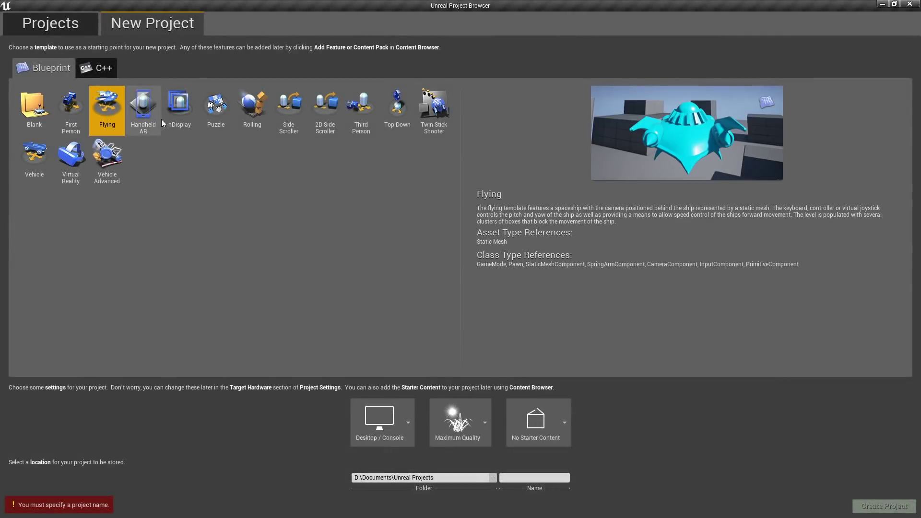
left_click(283, 116)
left_click(313, 114)
left_click(231, 120)
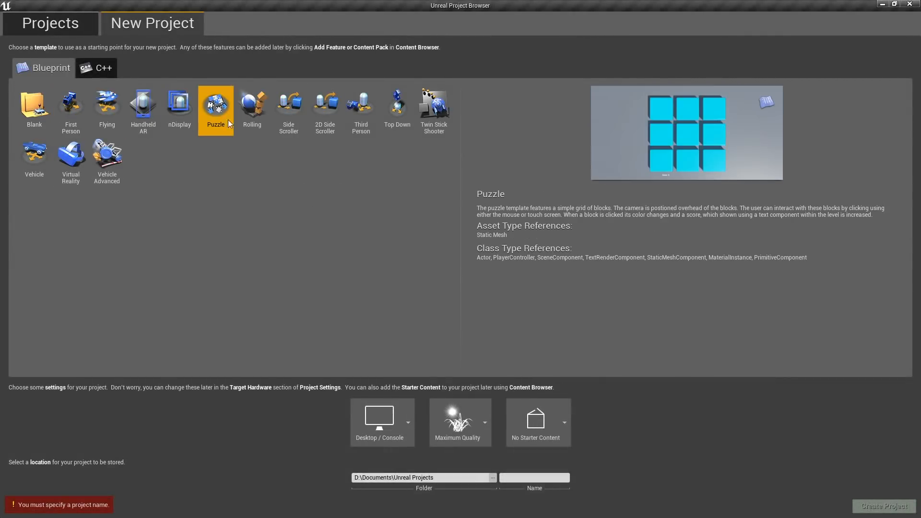
left_click(359, 117)
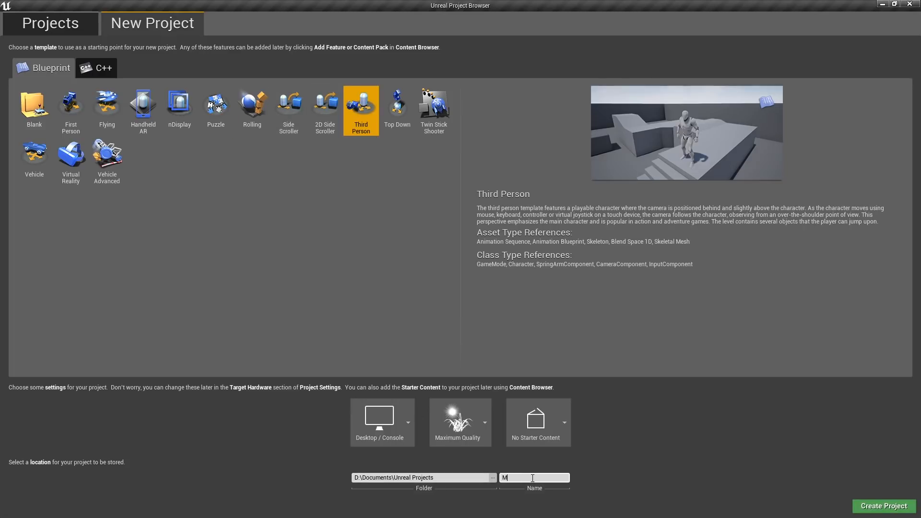
left_click(882, 507)
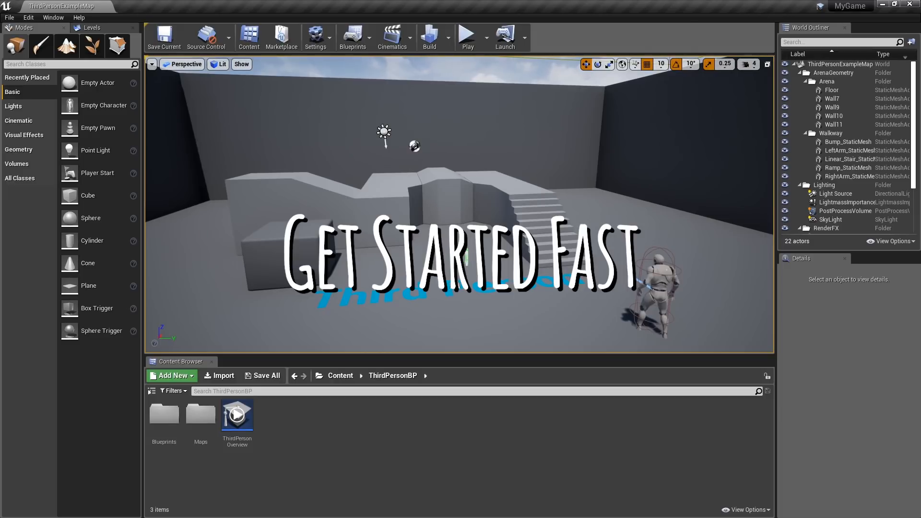
Play the level in the editor and run the character up the stairs.
left_click(576, 179)
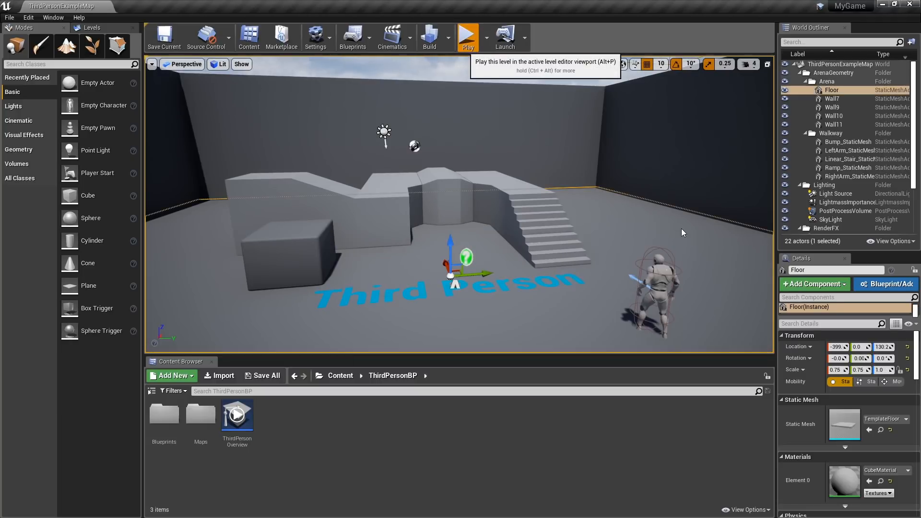
key("alt+p")
left_click(580, 201)
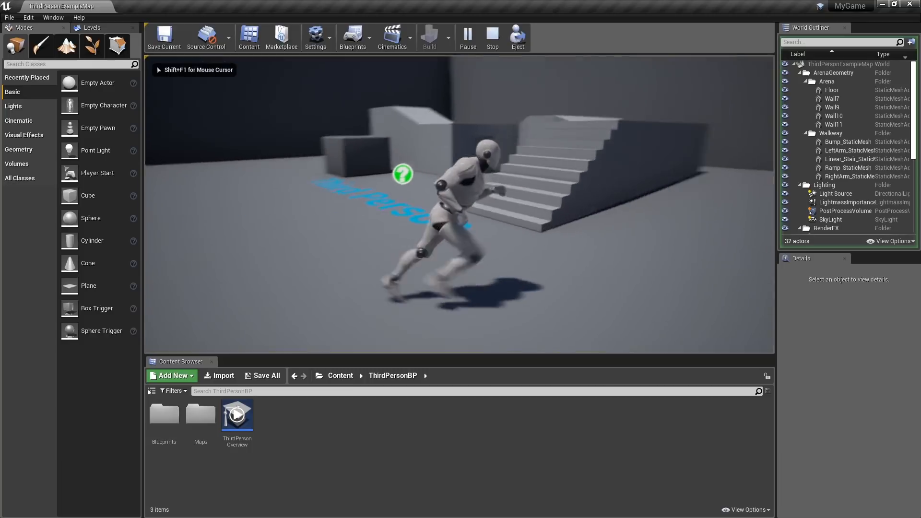
key("w")
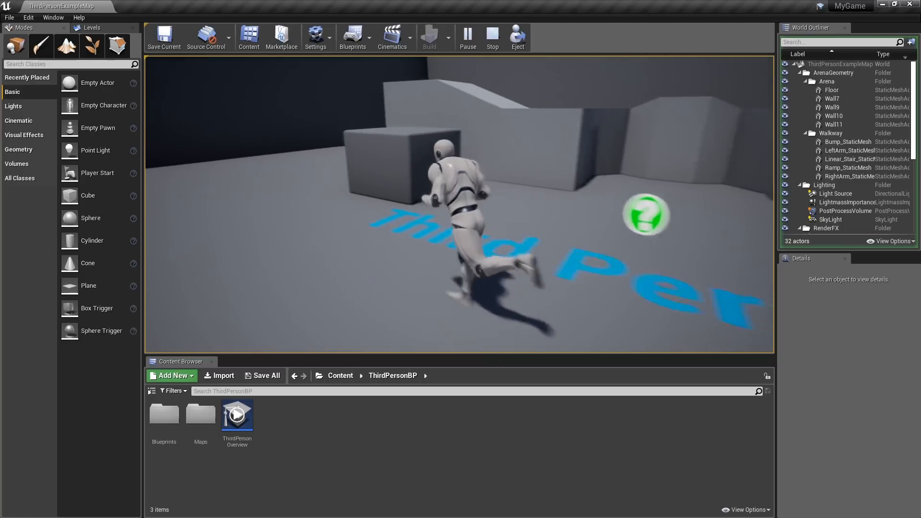
Jump onto a grey block, end play, and open the ThirdPersonCharacter blueprint.
key("space")
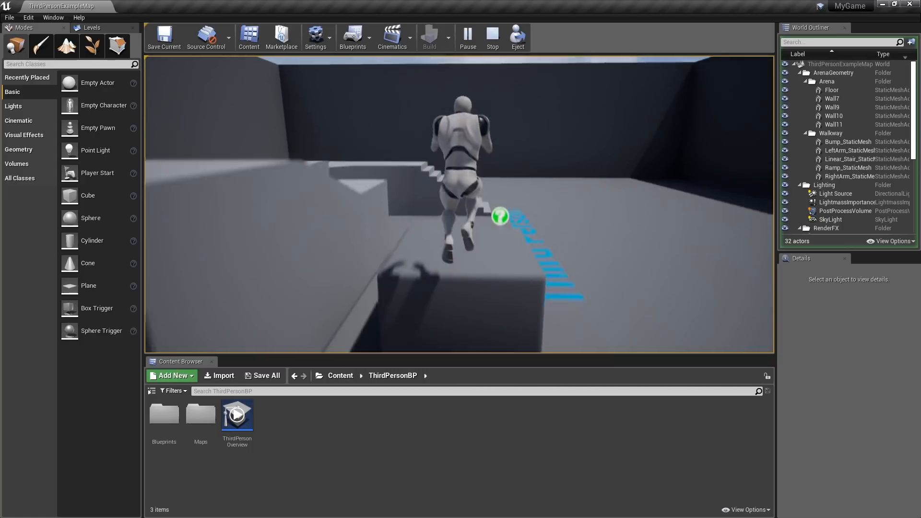
key("Escape")
double_click(821, 305)
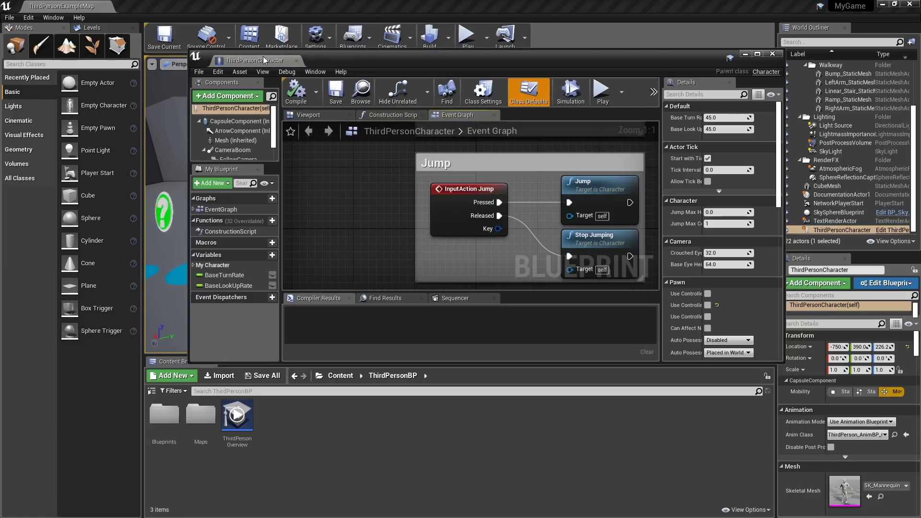
Set CharacterMovement Gravity Scale to 0.5 and Air Control to 2.0.
double_click(264, 60)
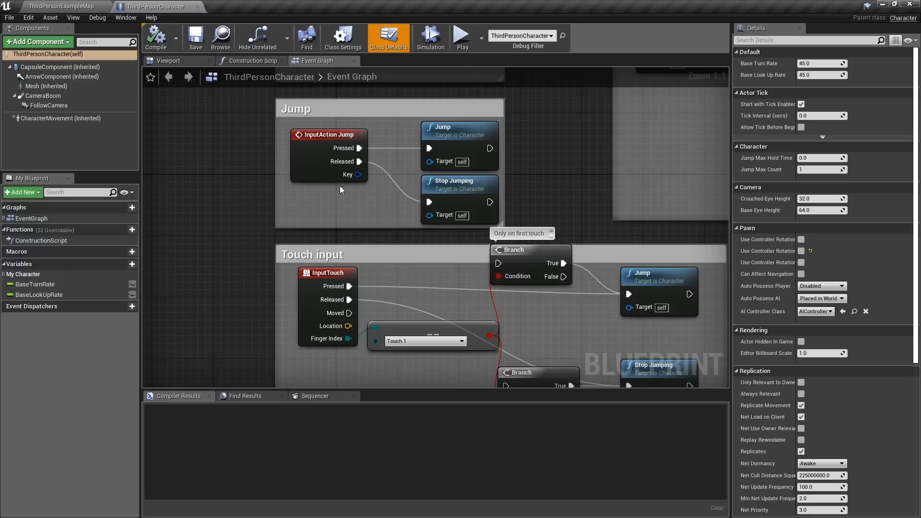
scroll(504, 187, "down", 2)
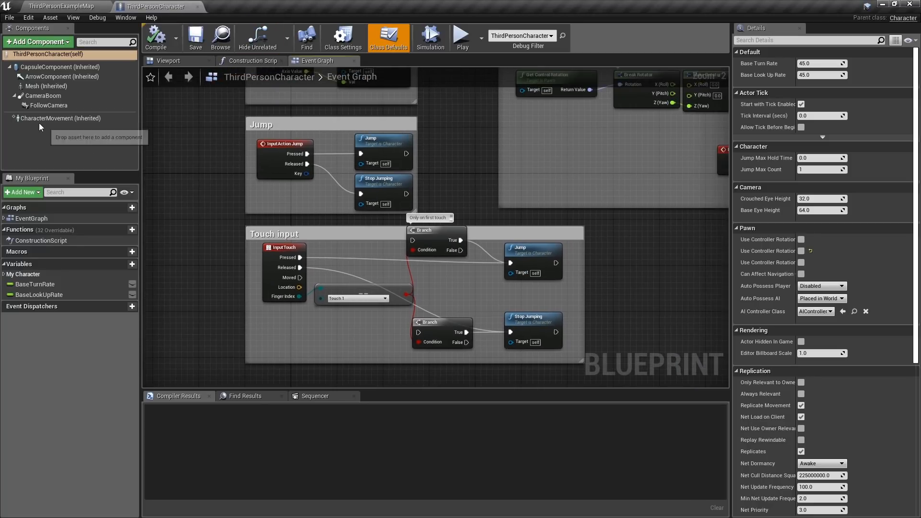
left_click(50, 118)
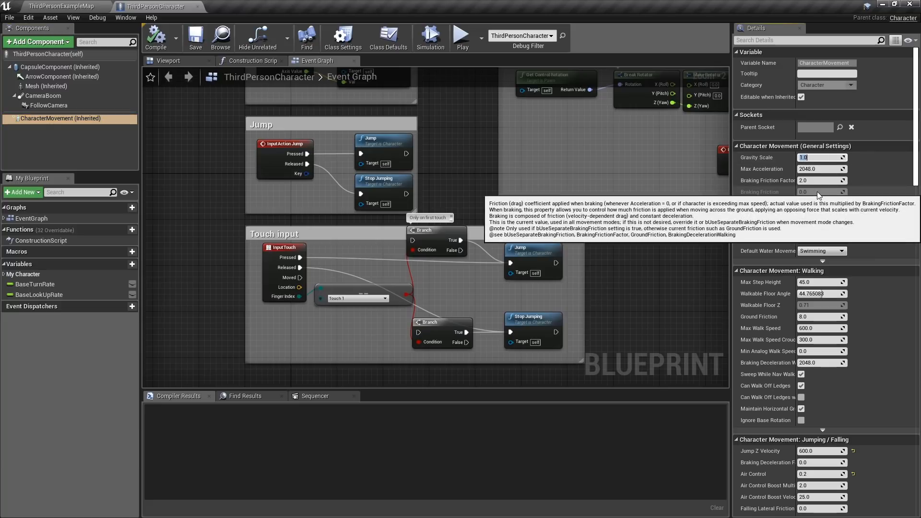
type("0.5")
key("Return")
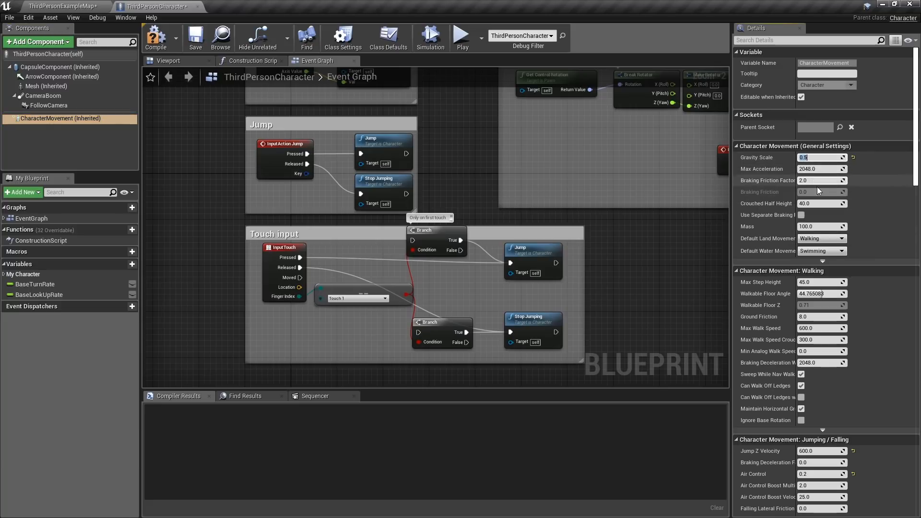
scroll(885, 313, "down", 2)
scroll(888, 325, "down", 2)
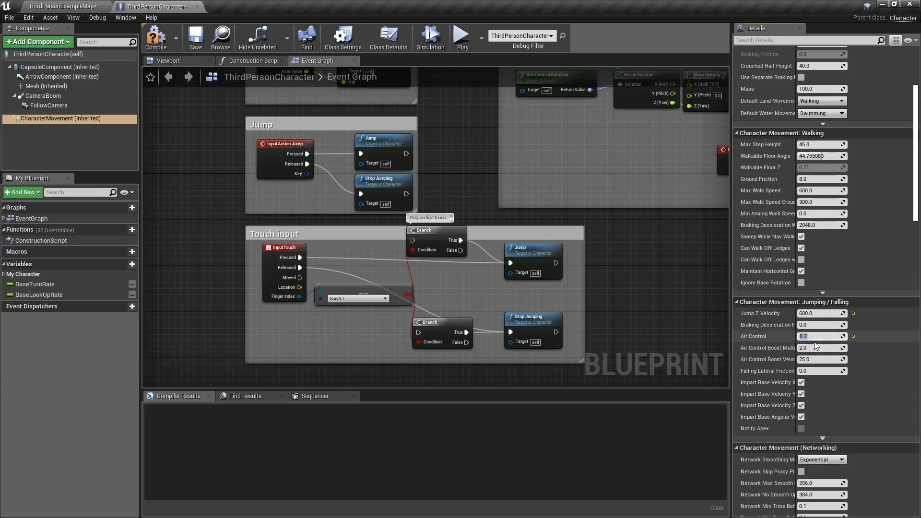
type("2")
key("Return")
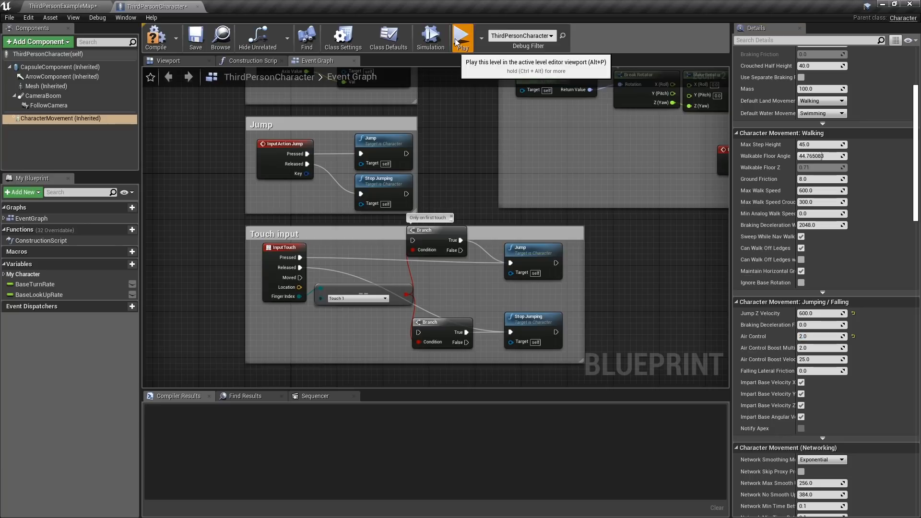
Playtest running and jumping onto the blocks, then add a Box brush to the level.
left_click(456, 40)
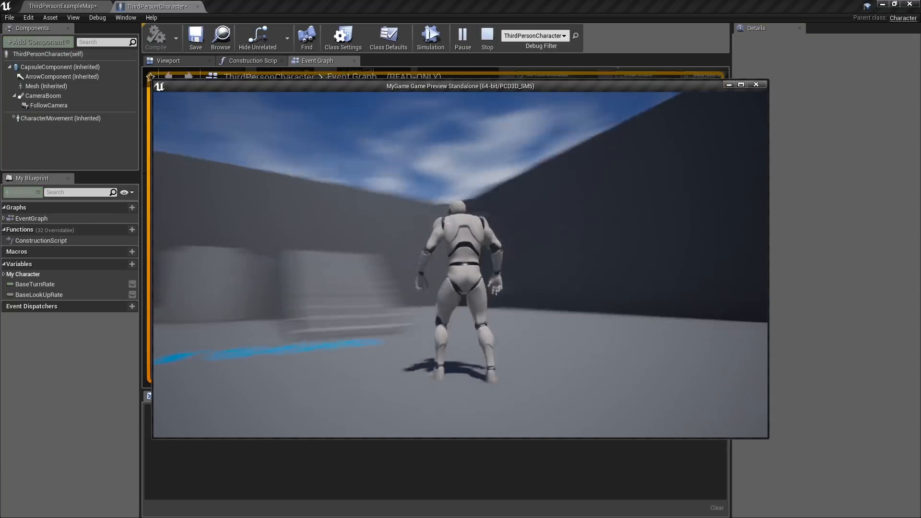
key("w")
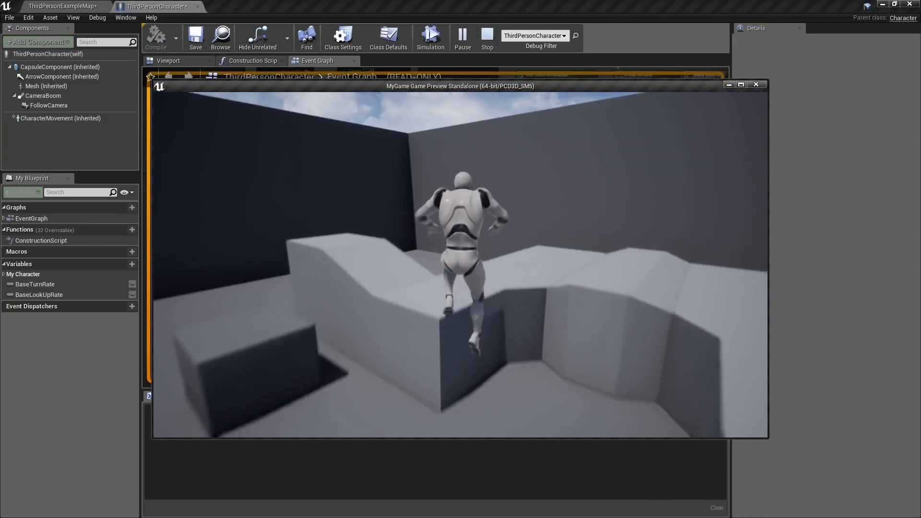
key("w")
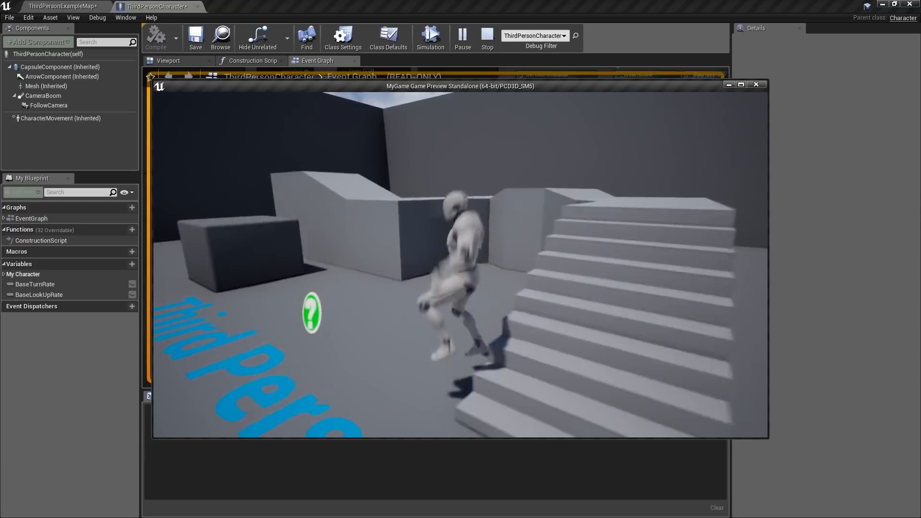
key("space")
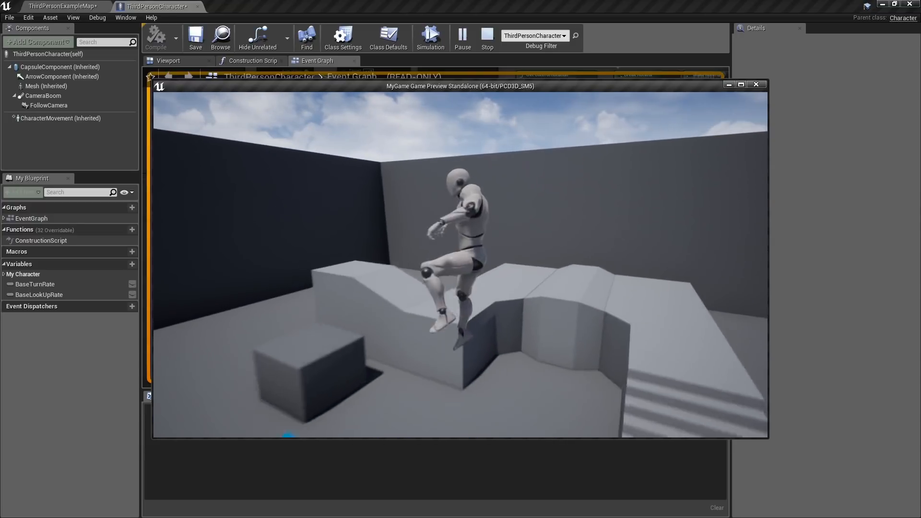
key("space")
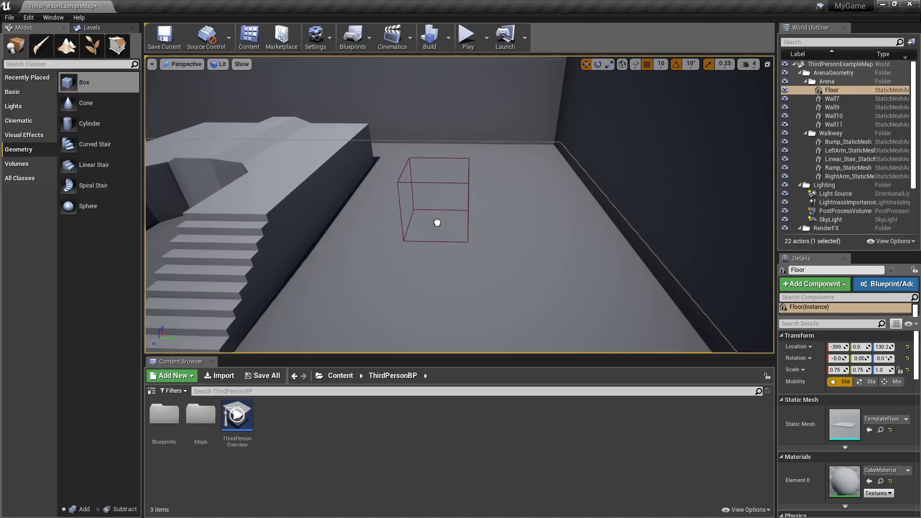
mouse_move(436, 222)
left_mouse_down()
mouse_move(469, 165)
mouse_move(524, 165)
left_mouse_up()
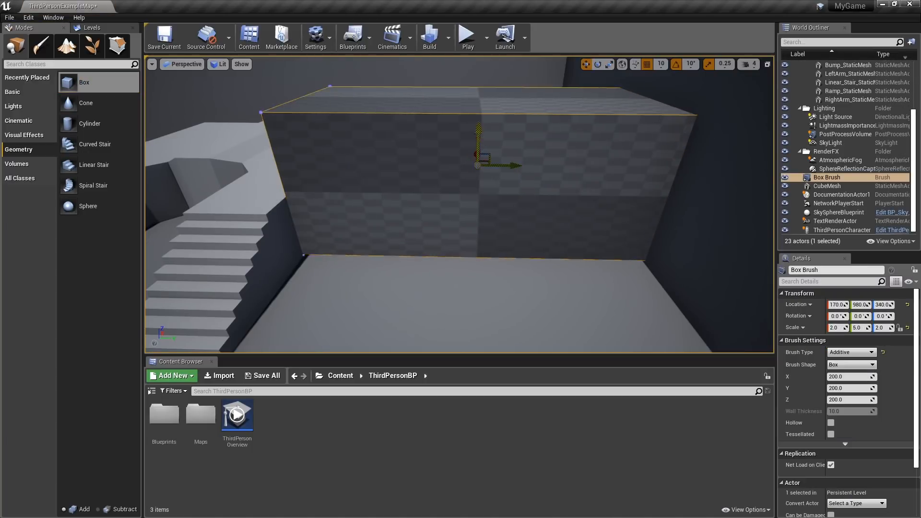
Add a subtractive box brush, position it, and duplicate it for a second opening.
left_click_drag(84, 83, 420, 267)
left_click(852, 352)
left_click(847, 372)
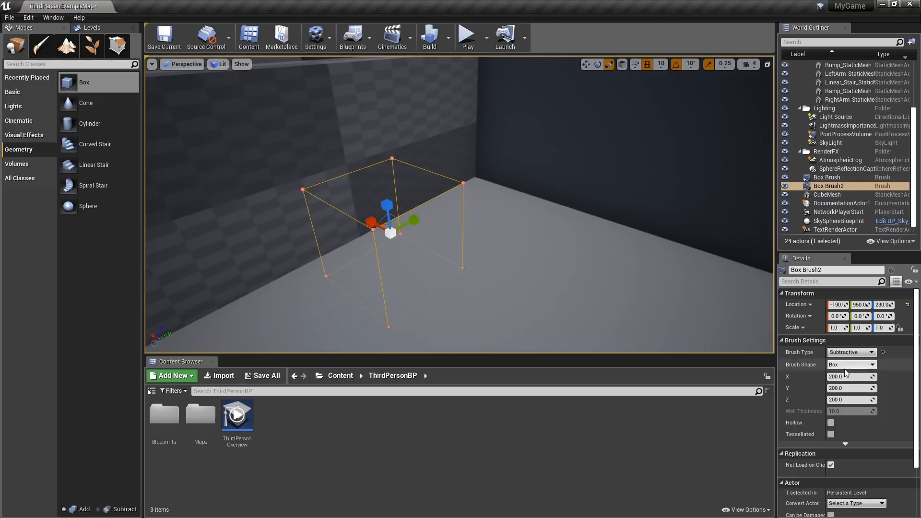
left_click_drag(393, 223, 344, 213)
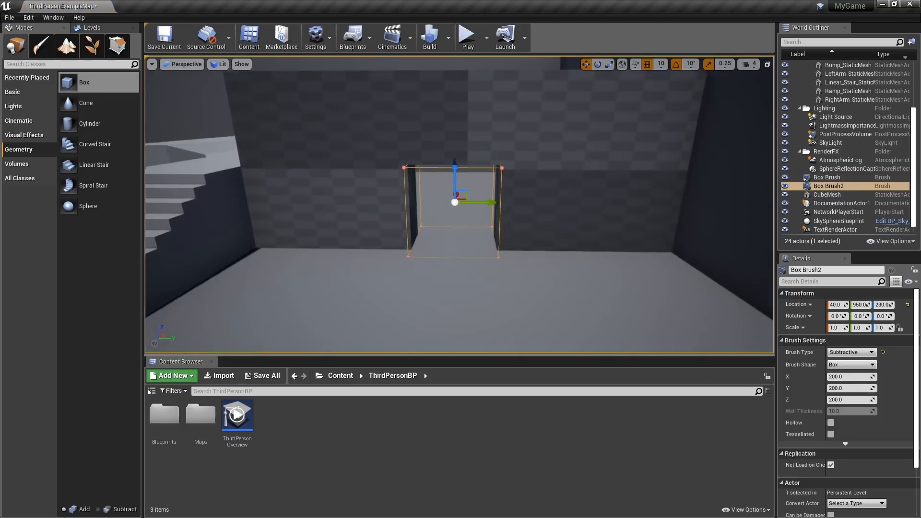
left_click_drag(488, 209, 597, 229)
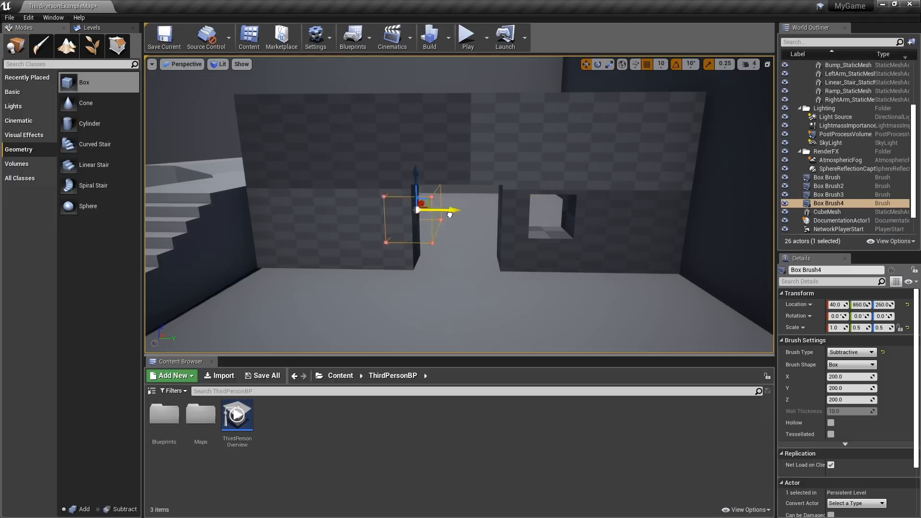
Place a curved stair brush in the level and pull it toward the camera.
left_click_drag(420, 224, 147, 119)
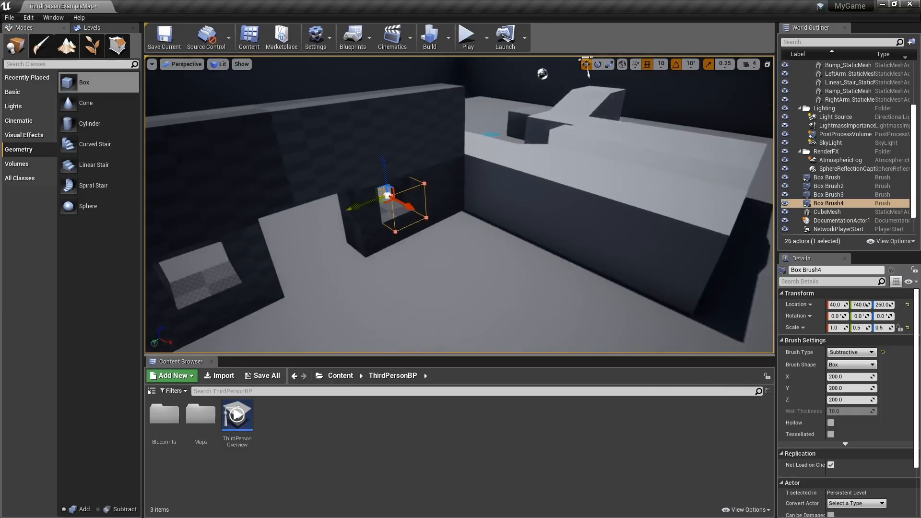
left_click_drag(147, 119, 122, 156)
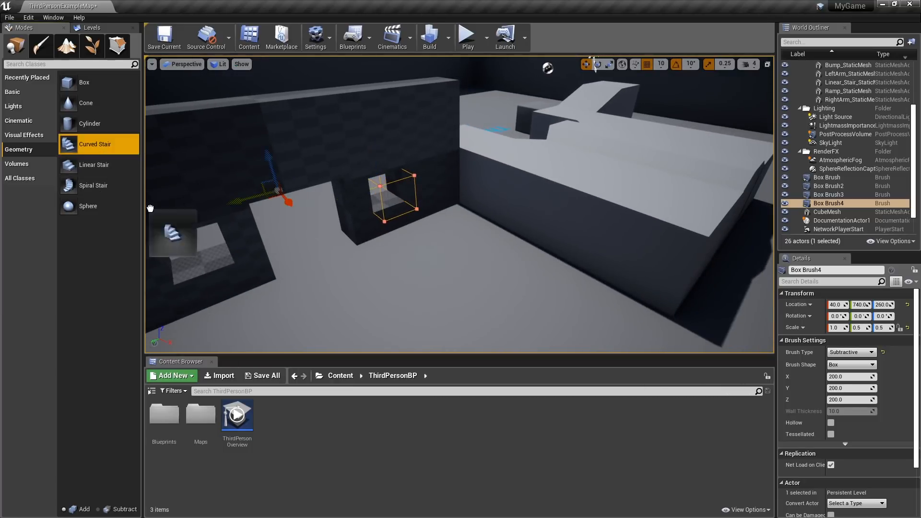
mouse_move(237, 250)
left_mouse_down()
mouse_move(448, 247)
mouse_move(797, 333)
left_mouse_up()
left_click(689, 65)
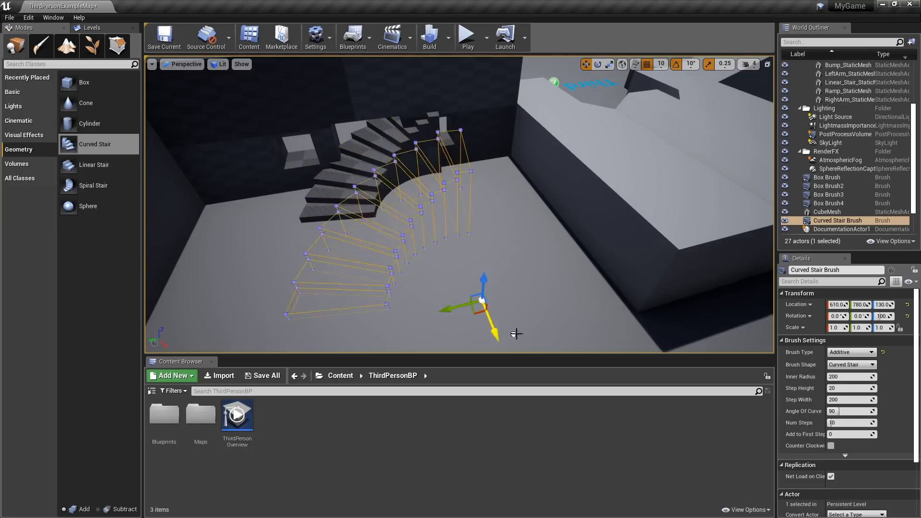
left_click_drag(457, 232, 587, 348)
Make the stair Counter Clockwise, rotate it to 90 degrees and move it against the raised block.
left_click(832, 446)
key("e")
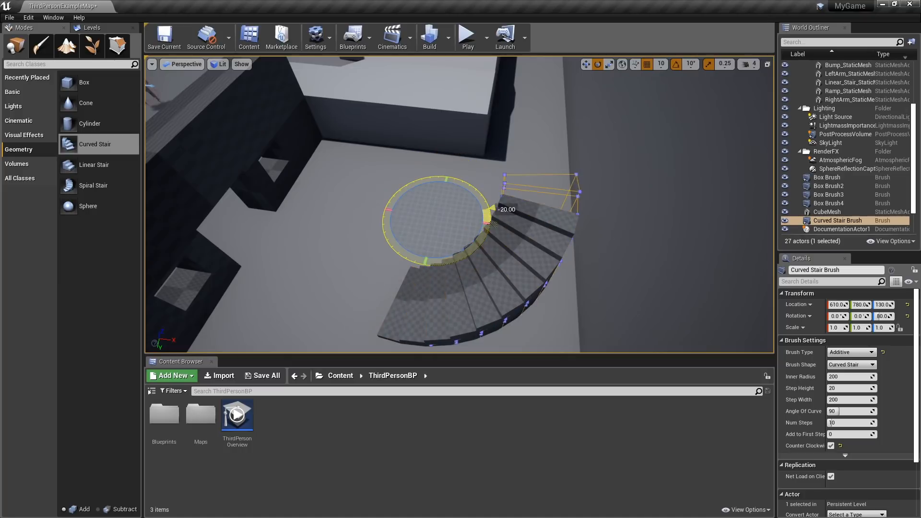
left_click_drag(490, 218, 496, 202)
key("w")
left_click_drag(379, 177, 369, 155)
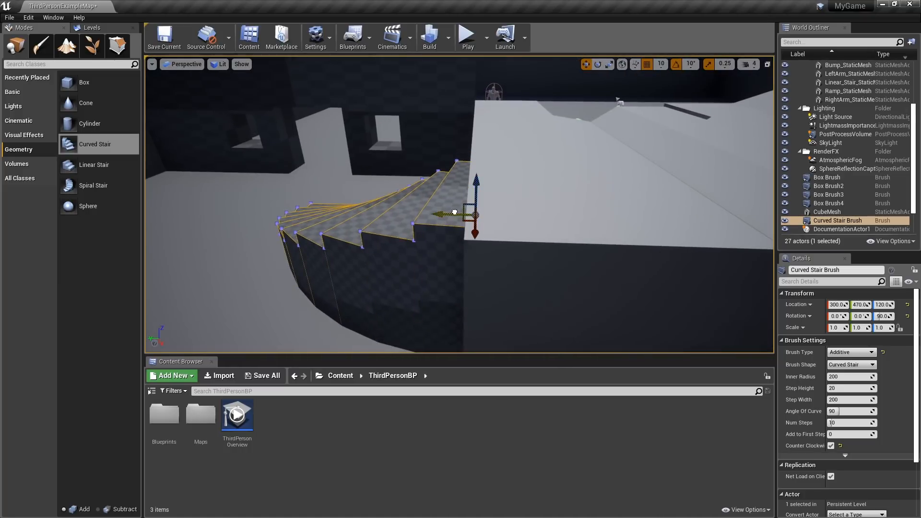
mouse_move(452, 213)
left_mouse_down()
mouse_move(472, 194)
mouse_move(781, 387)
left_mouse_up()
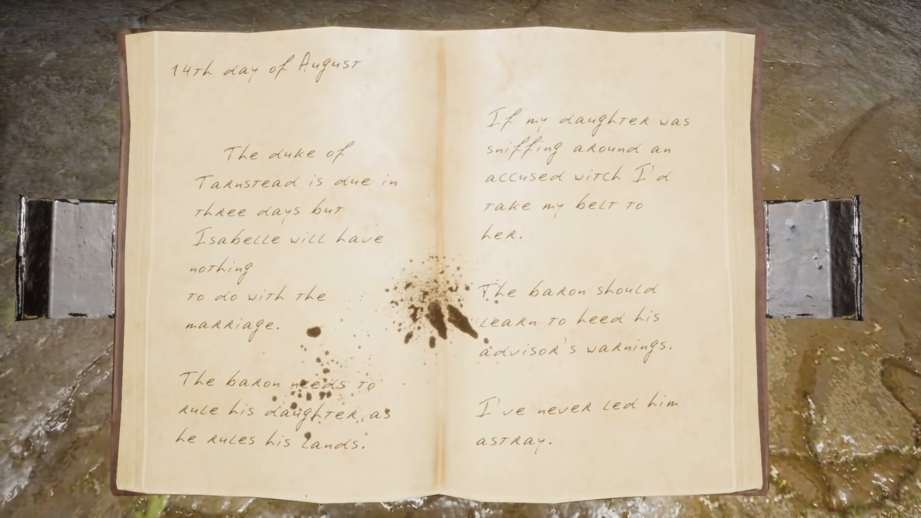
Close the journal and walk forward toward the lantern-lit cave openings.
key("Escape")
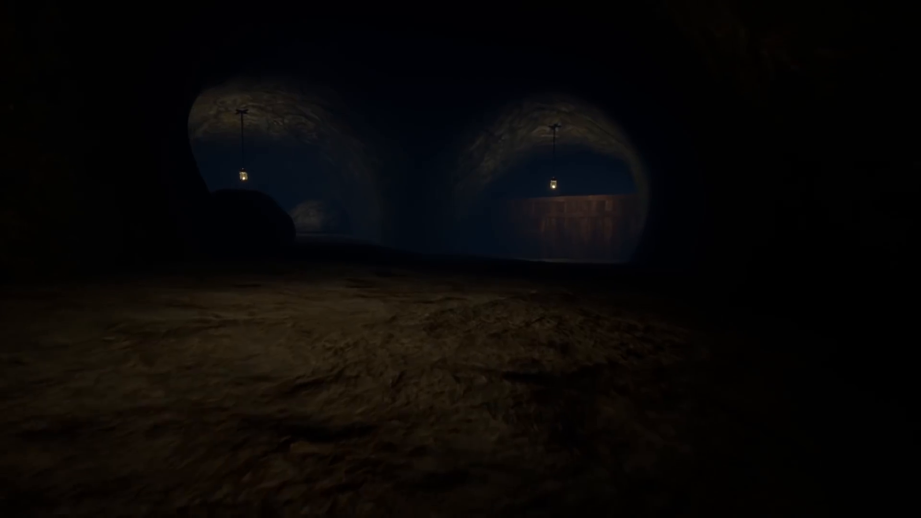
key("w")
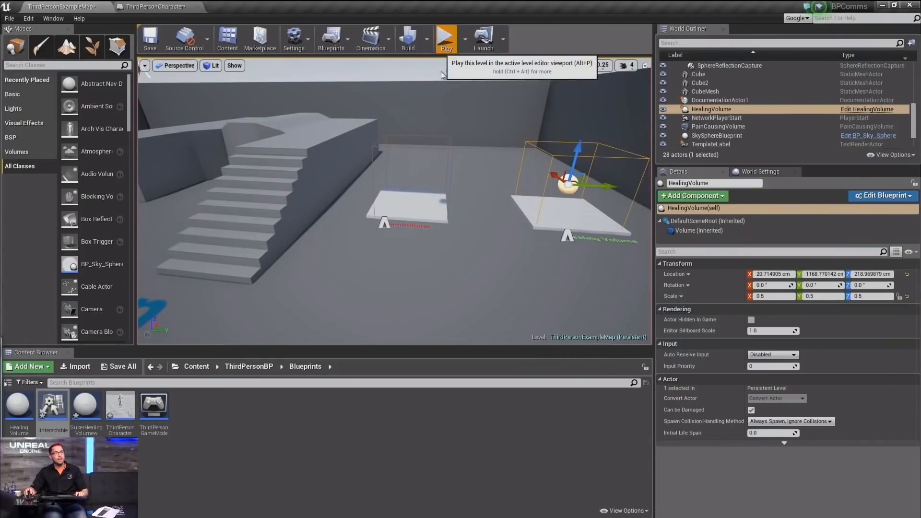
Play the level and walk the character toward the stairs.
left_click(442, 41)
key("w")
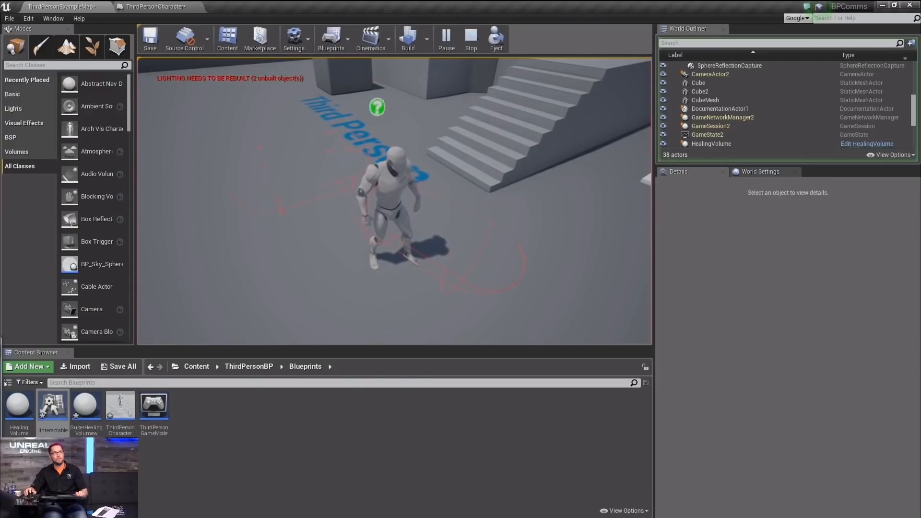
key("w")
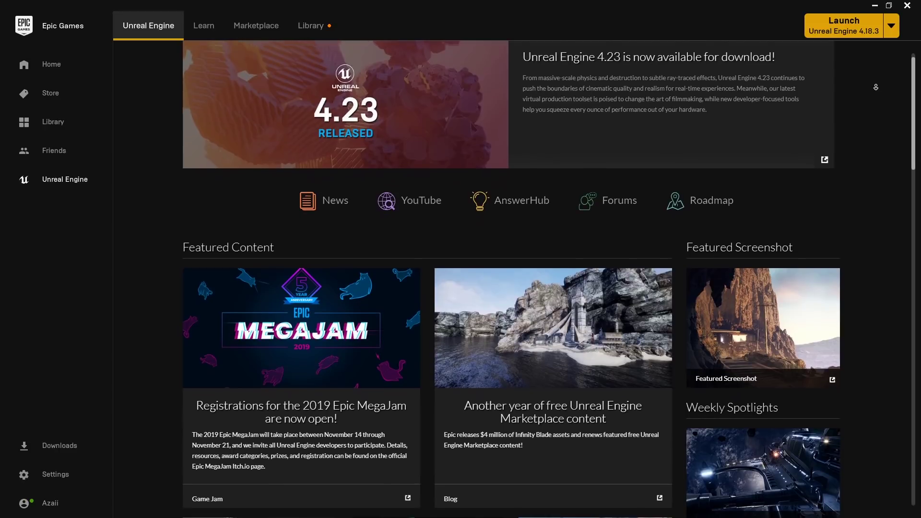
scroll(876, 89, "down", 1)
scroll(876, 89, "down", 1)
scroll(877, 90, "down", 1)
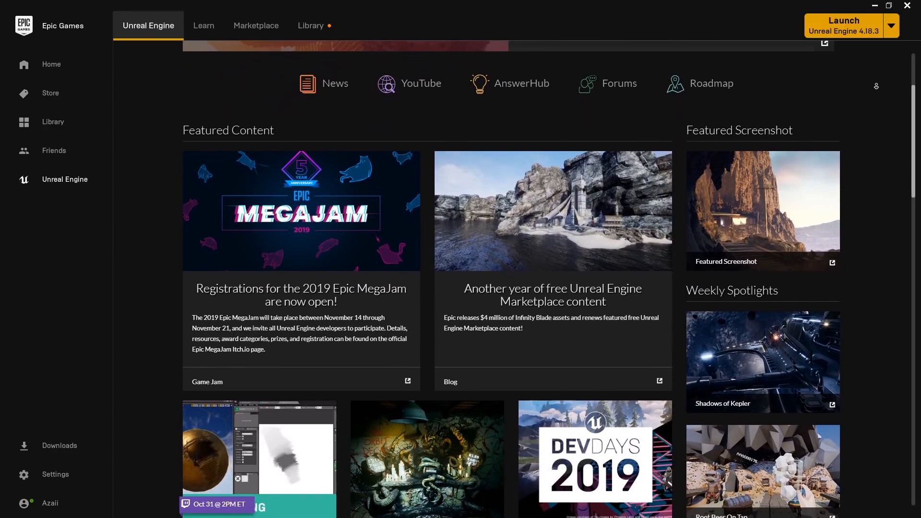
scroll(877, 86, "down", 1)
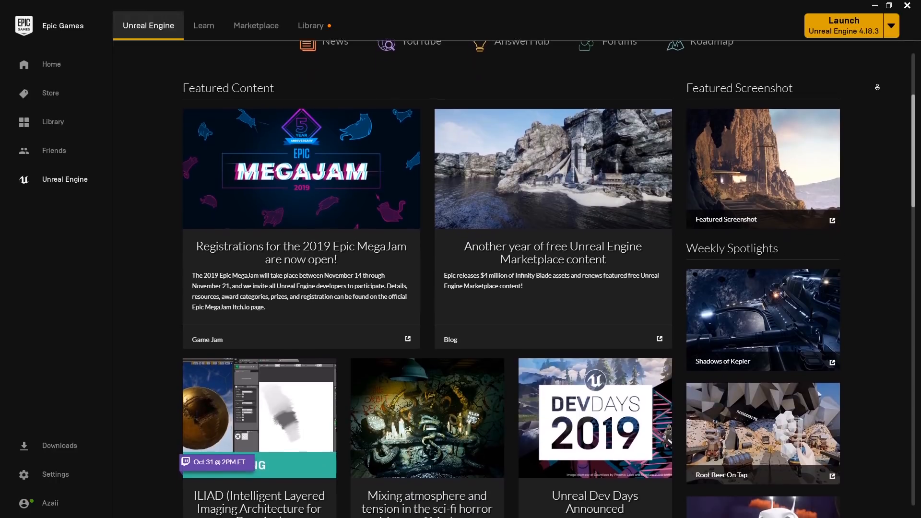
scroll(876, 87, "down", 2)
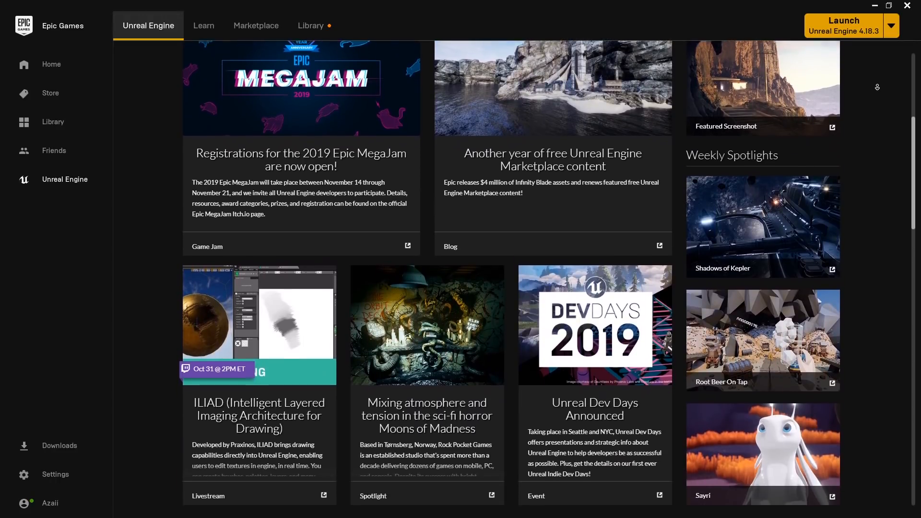
scroll(876, 86, "down", 2)
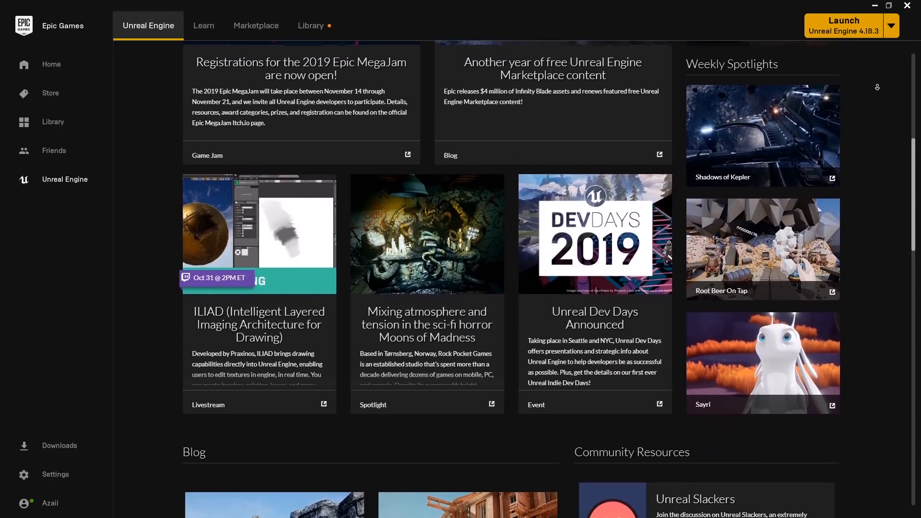
scroll(876, 86, "down", 1)
scroll(877, 86, "down", 1)
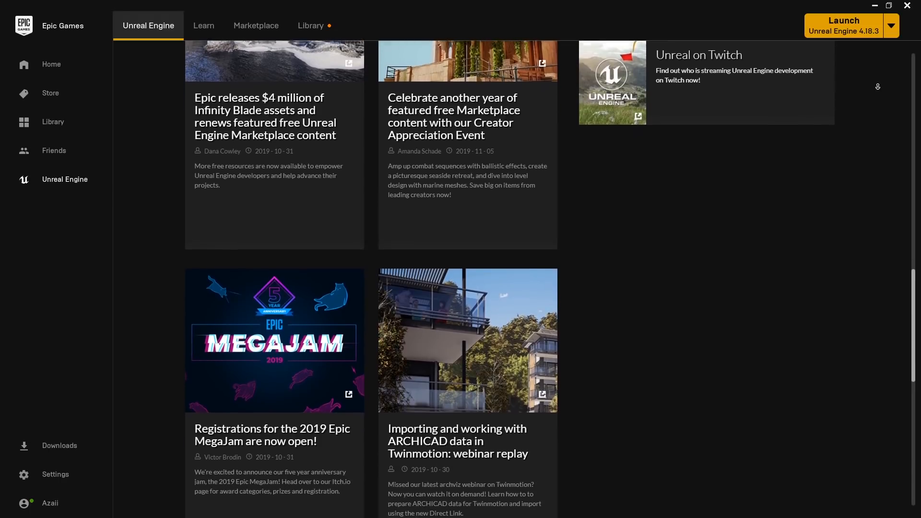
Scroll through the Unreal Engine tab's news feed.
middle_click(878, 89)
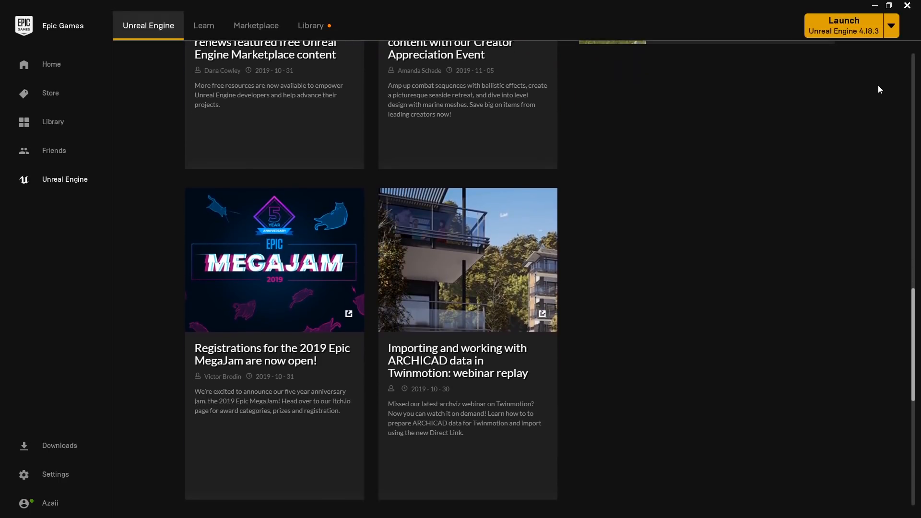
scroll(864, 195, "up", 4)
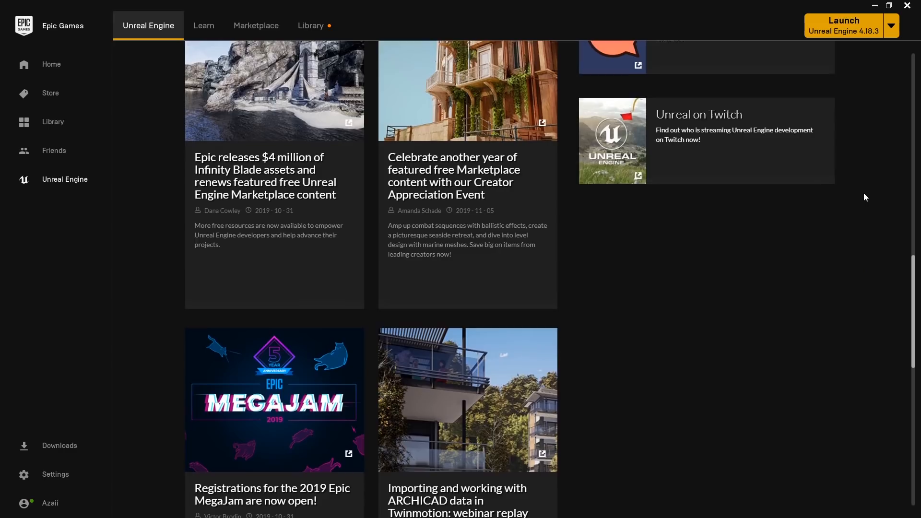
scroll(863, 193, "up", 1)
scroll(864, 192, "up", 1)
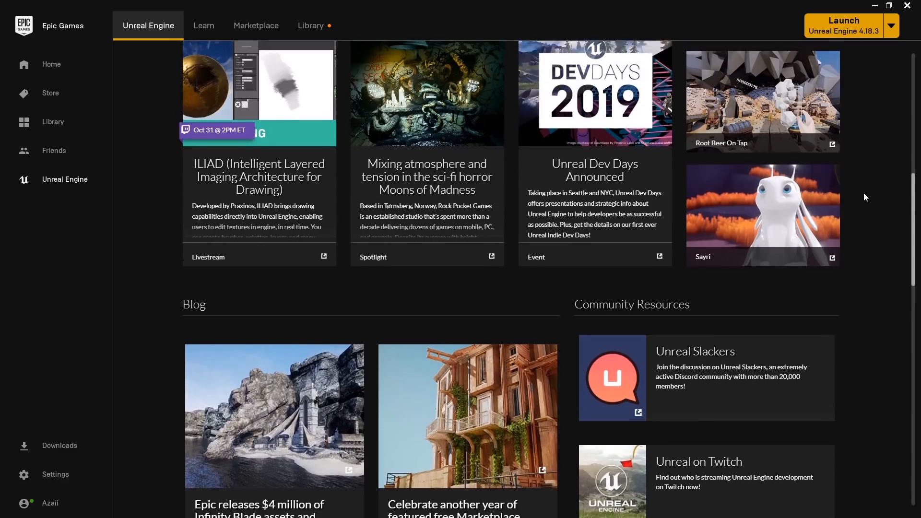
scroll(864, 193, "up", 2)
scroll(618, 254, "up", 2)
scroll(319, 233, "up", 1)
Open the 2019 Epic MegaJam blog article.
left_click(318, 232)
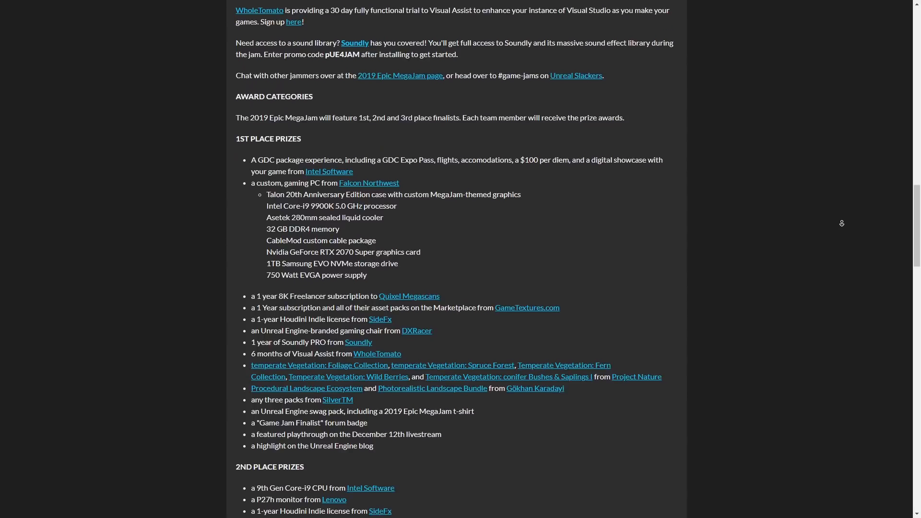
scroll(841, 223, "down", 5)
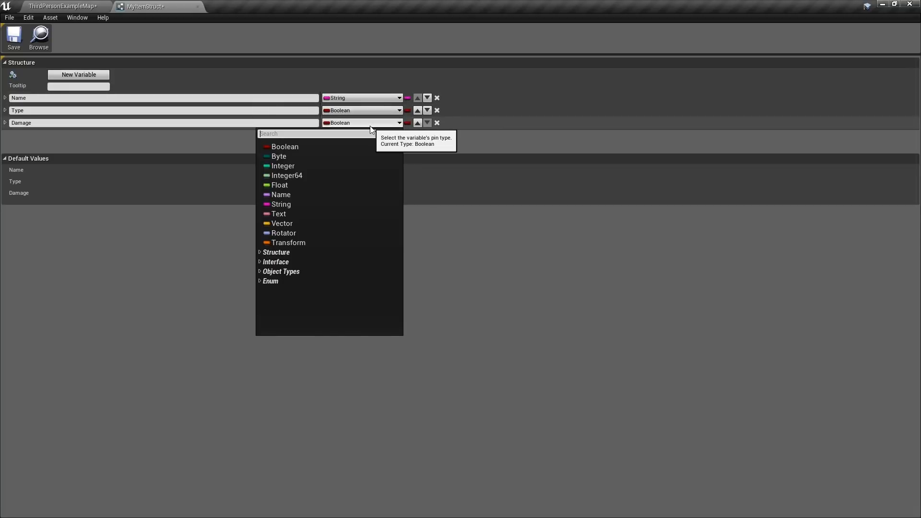
Set Damage's type, then create an ItemTypes enumeration with Melee, Spell and Ranged entries.
left_click(284, 183)
right_click(265, 426)
left_click(453, 400)
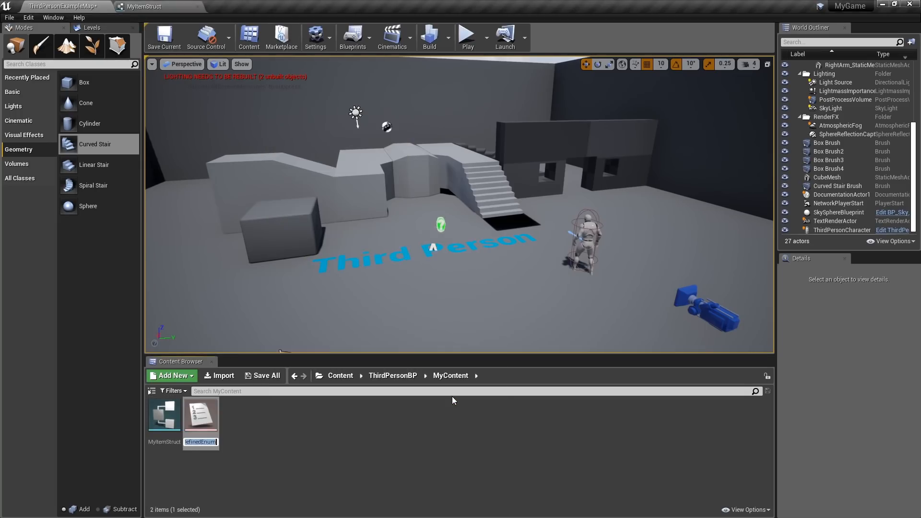
double_click(164, 416)
left_click(903, 84)
left_click(903, 85)
left_click(419, 99)
type("Melee")
left_click(102, 122)
type("Magic")
key("ctrl+s")
Make MyItemStruct's Type use the Item Types enum and confirm the default Name.
left_click(144, 5)
left_click(363, 111)
type("enum item")
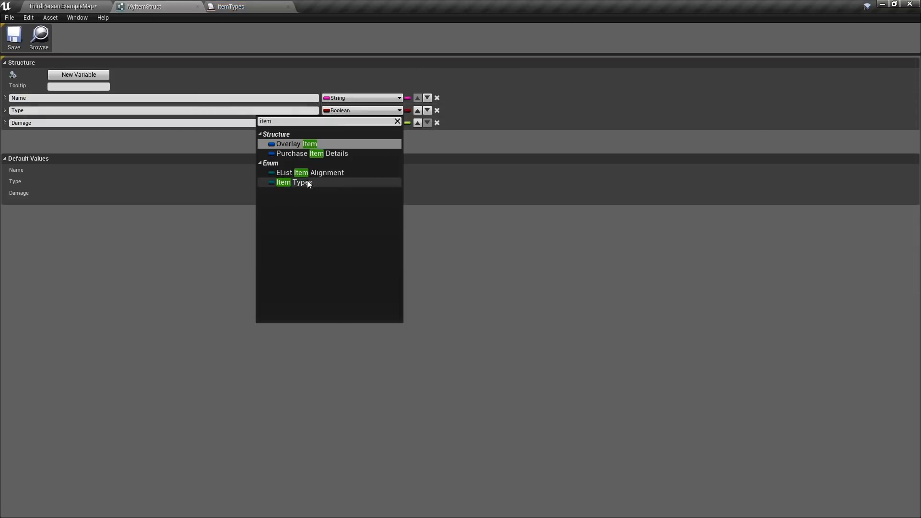
left_click(307, 181)
type("DefaultName")
key("Return")
left_click(63, 6)
Create a data table named ItemDatabase using MyItemStruct as its row structure.
right_click(264, 416)
mouse_move(292, 367)
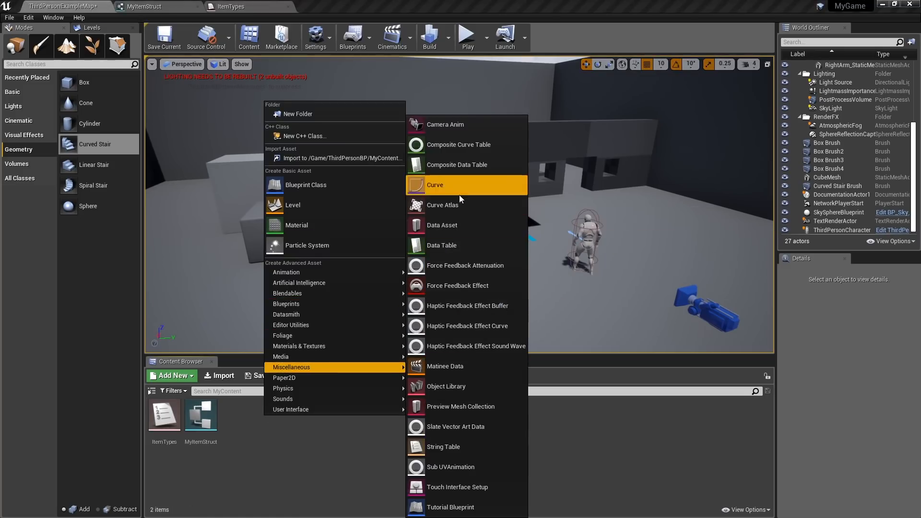
left_click(460, 244)
left_click(459, 252)
type("my")
left_click(441, 274)
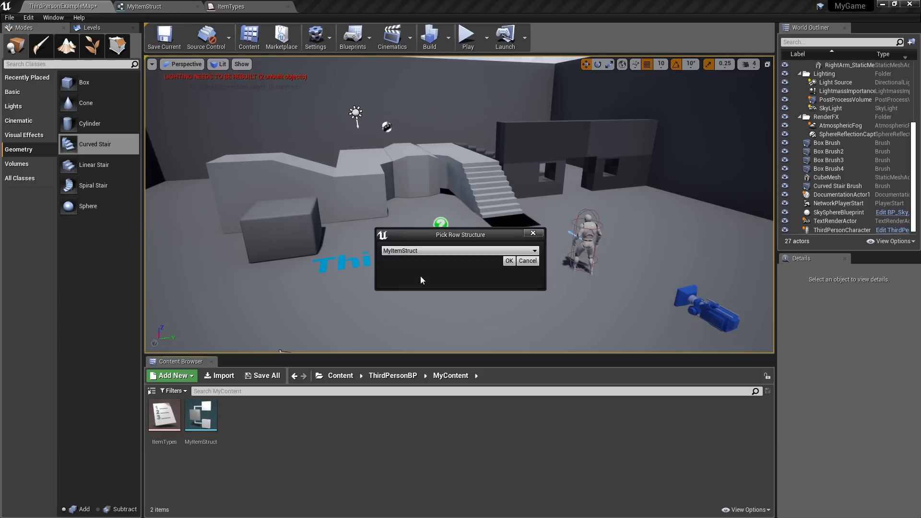
left_click(504, 279)
key("Return")
type("ItemDatabase")
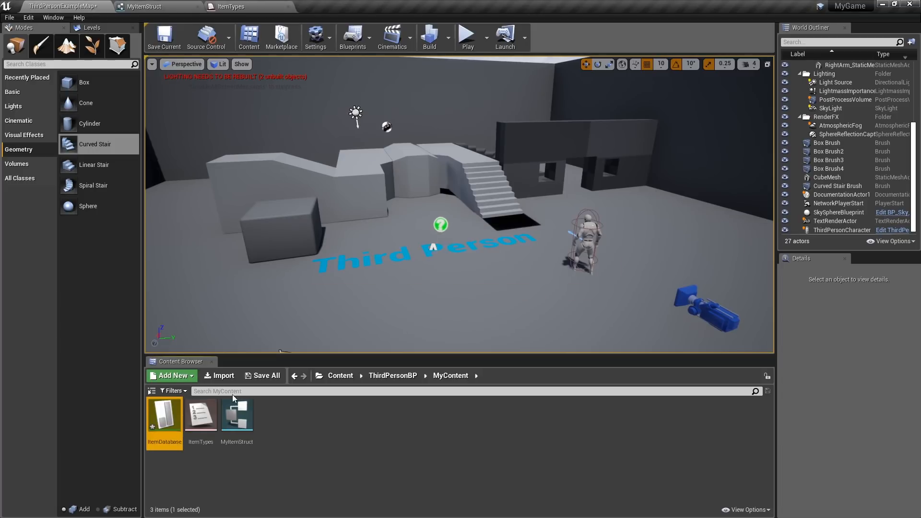
Add rows IronSword, MagicMissile (Spell, 15) and GhostwoodBow (Ranged, 19) to ItemDatabase with names, types and damage.
double_click(164, 419)
left_click(469, 75)
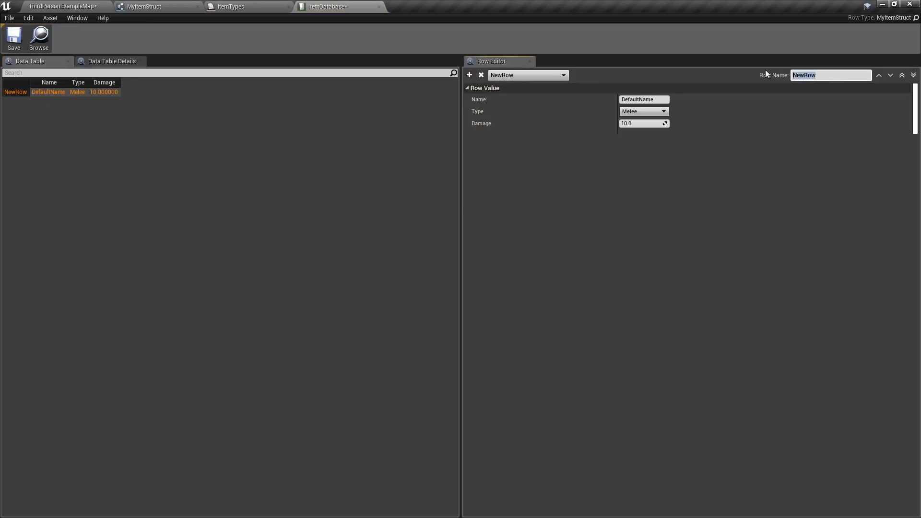
type("IronSword")
key("Return")
left_click(644, 99)
type("Iron Sword")
left_click(469, 75)
type("Magic Missile")
key("Return")
left_click(469, 74)
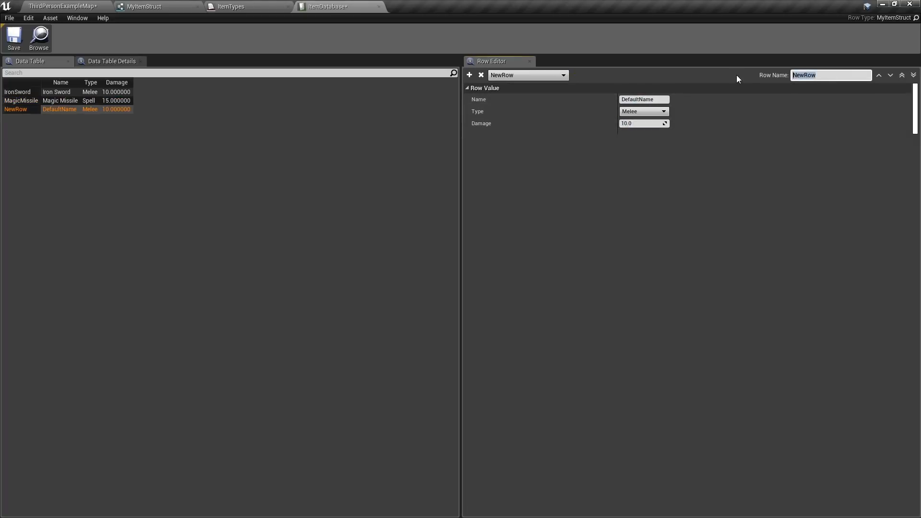
type("GhostwoodBow")
left_click(650, 99)
type("GhostwoodBow")
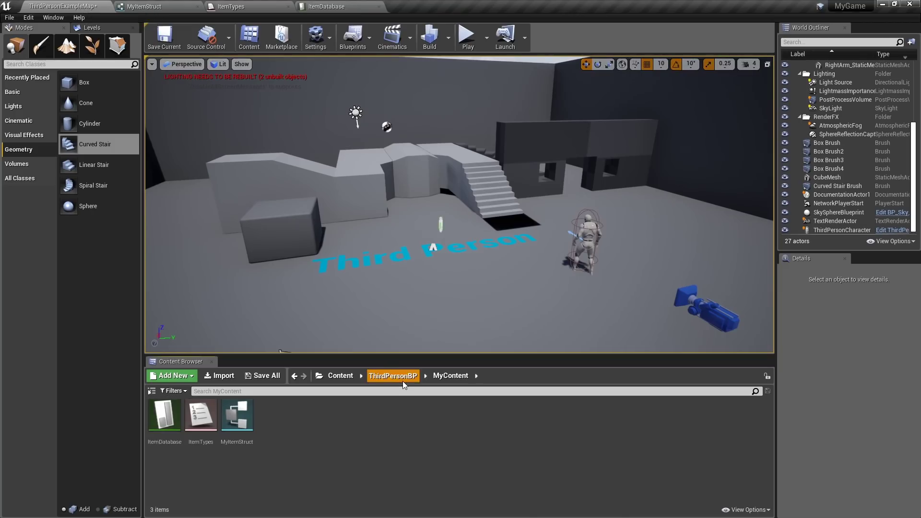
Create an Items folder in MyContent and move the item assets into it.
right_click(379, 430)
left_click(415, 129)
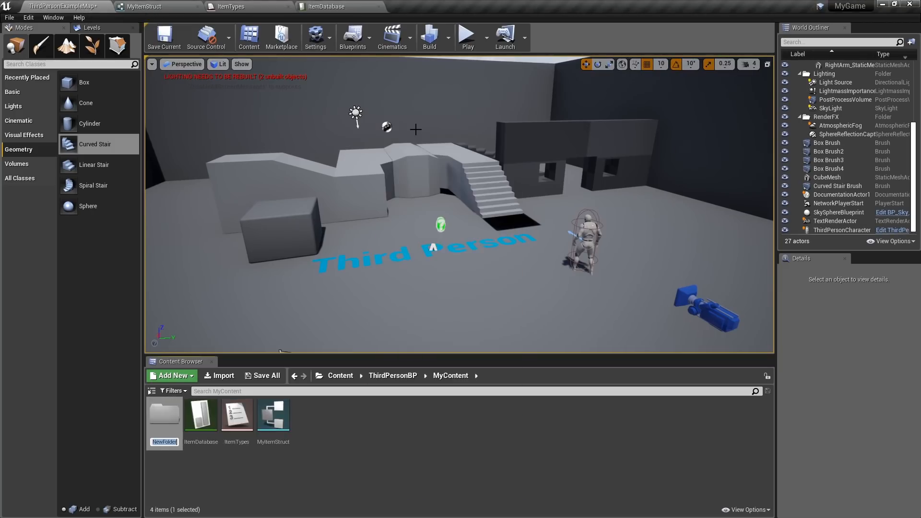
left_click_drag(273, 417, 163, 424)
left_click(187, 444)
Create a float Curve asset XPCurve and add keys, setting the end key to time 50, value 50000.
right_click(287, 424)
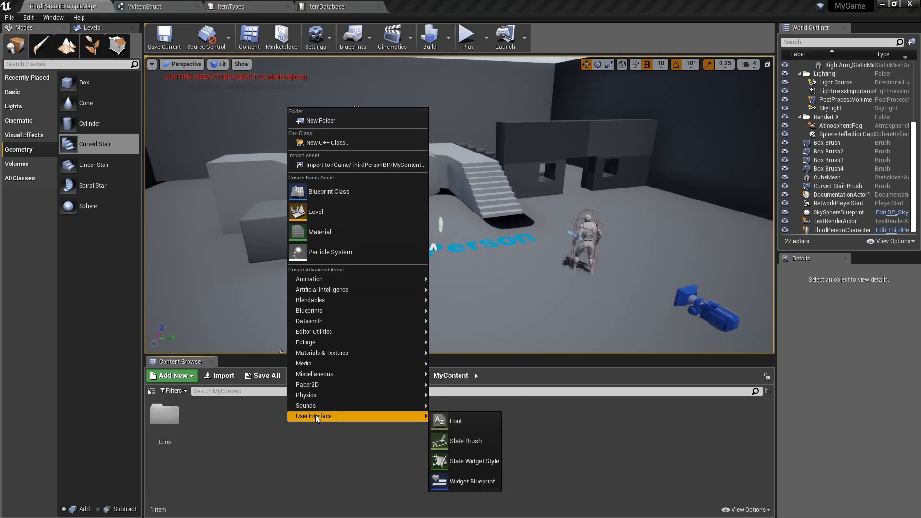
left_click(488, 190)
left_click(526, 236)
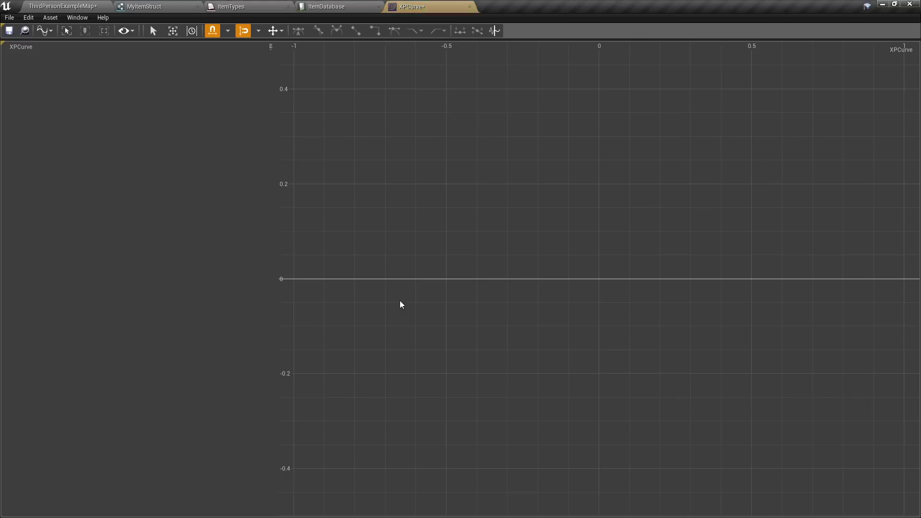
right_click(535, 221)
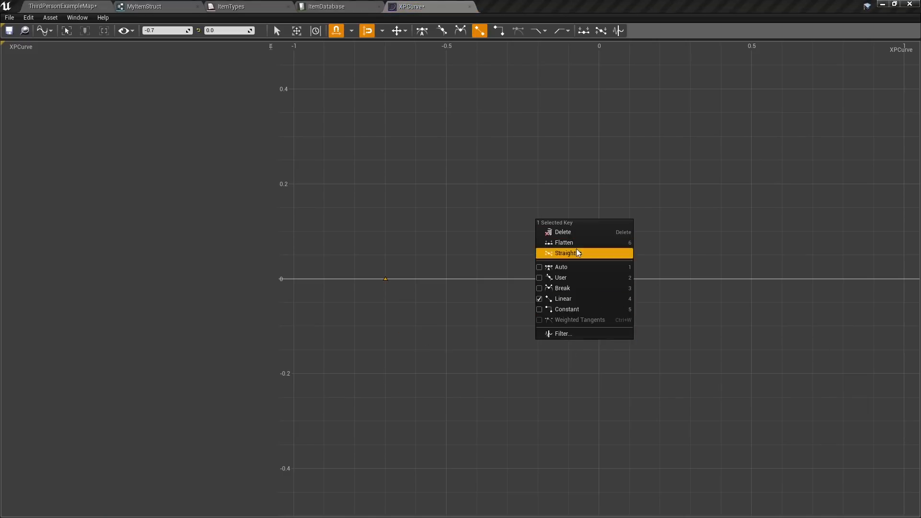
left_click(558, 210)
left_click(230, 31)
type("100")
key("Return")
left_click(179, 30)
type("50")
key("Tab")
type("50000")
key("Return")
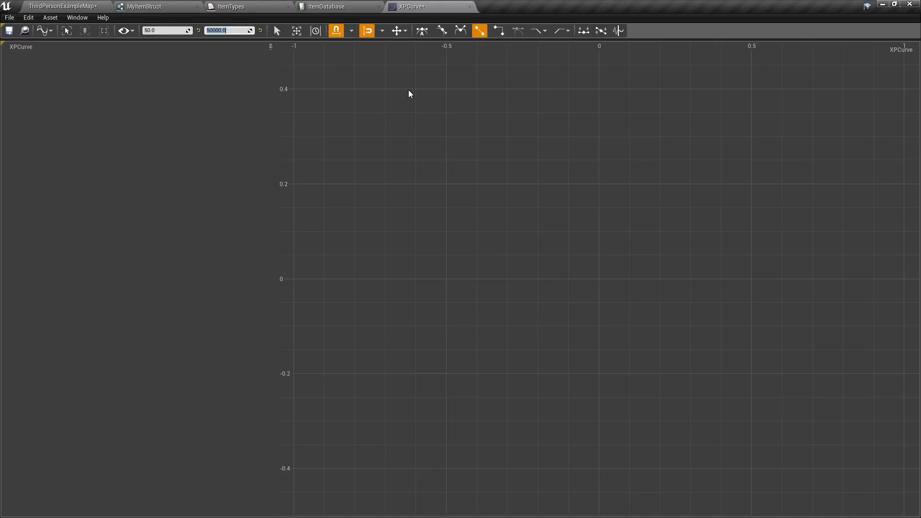
Select both keys, set them to Auto interpolation and frame the whole curve.
left_click(409, 95)
left_click(43, 30)
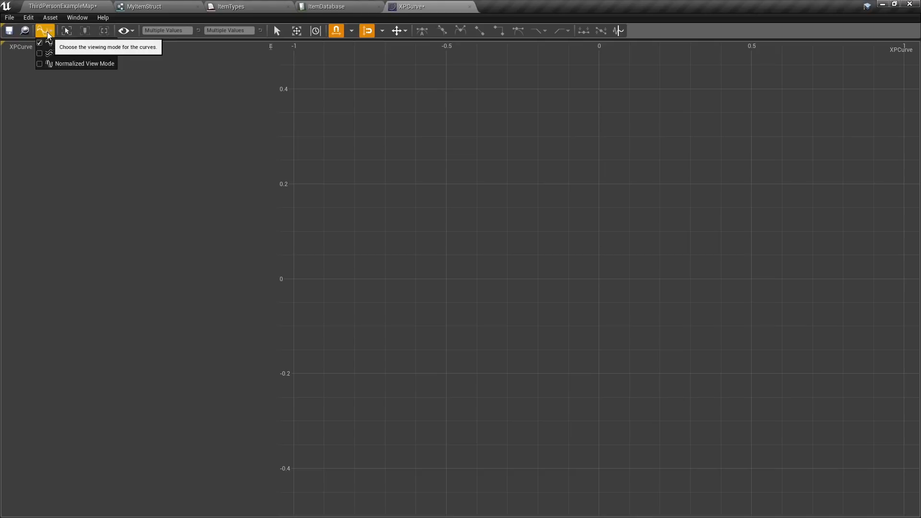
key("f")
left_click_drag(832, 52, 281, 497)
right_click(287, 369)
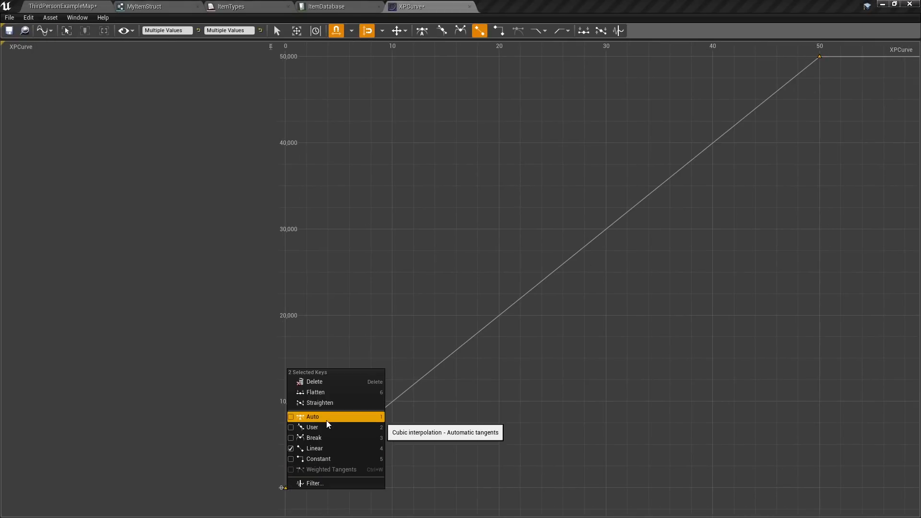
left_click(324, 417)
key("f")
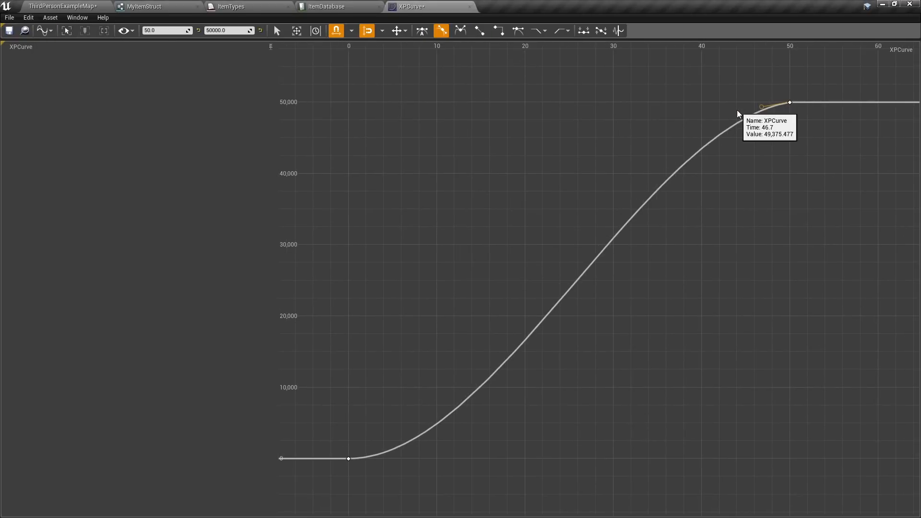
Add a smooth middle key and shape tangents so the curve climbs increasingly steeply into level 50.
left_click(476, 426, "shift")
right_click(475, 394)
left_click(507, 339)
left_click_drag(475, 394, 518, 399)
left_click(789, 103)
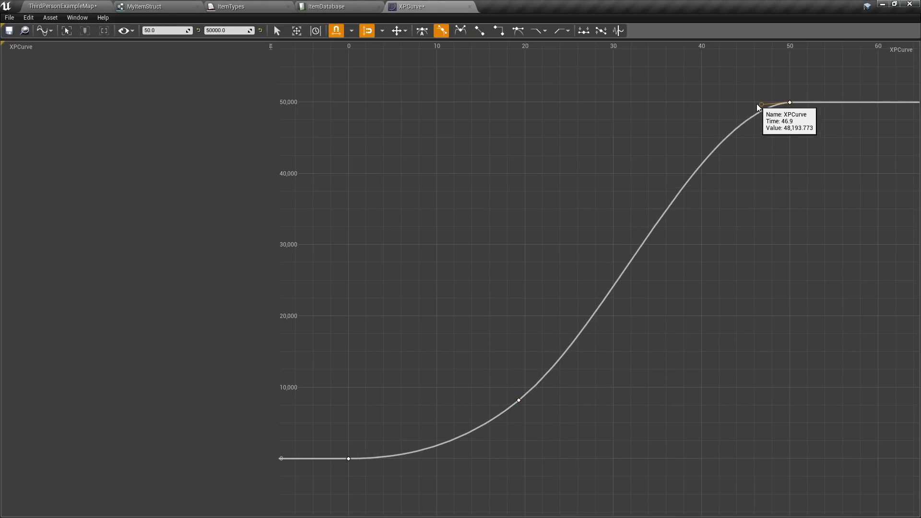
left_click_drag(759, 107, 775, 123)
left_click_drag(518, 400, 545, 418)
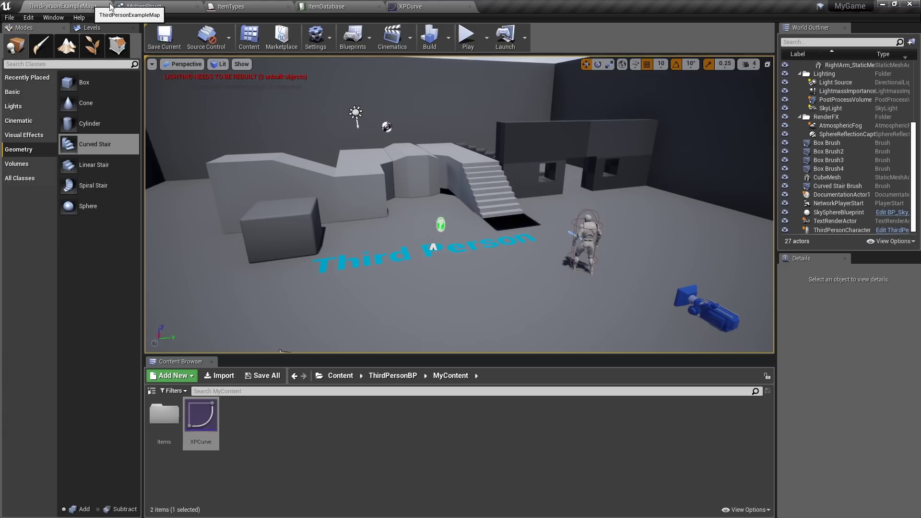
left_click(61, 6)
right_click(307, 437)
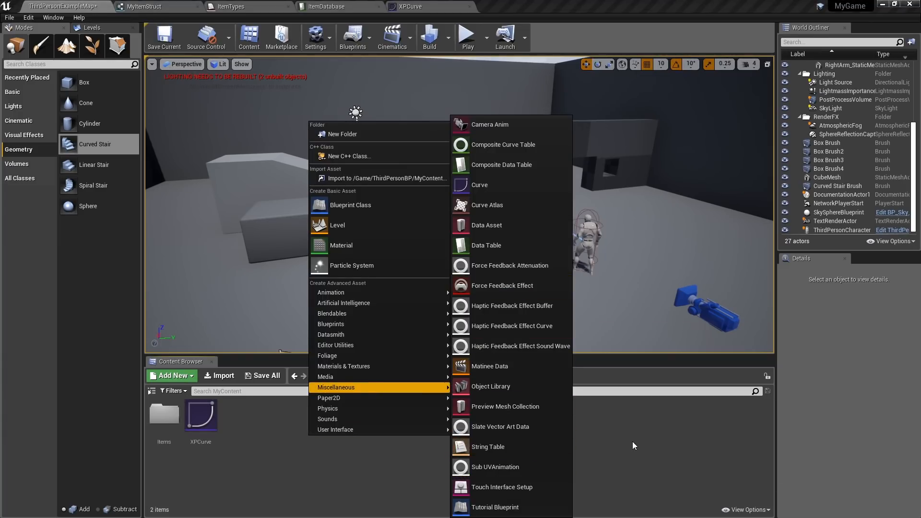
Create a Level Sequence named FlyBySequence, place it in the level and open it.
mouse_move(344, 303)
left_click(489, 467)
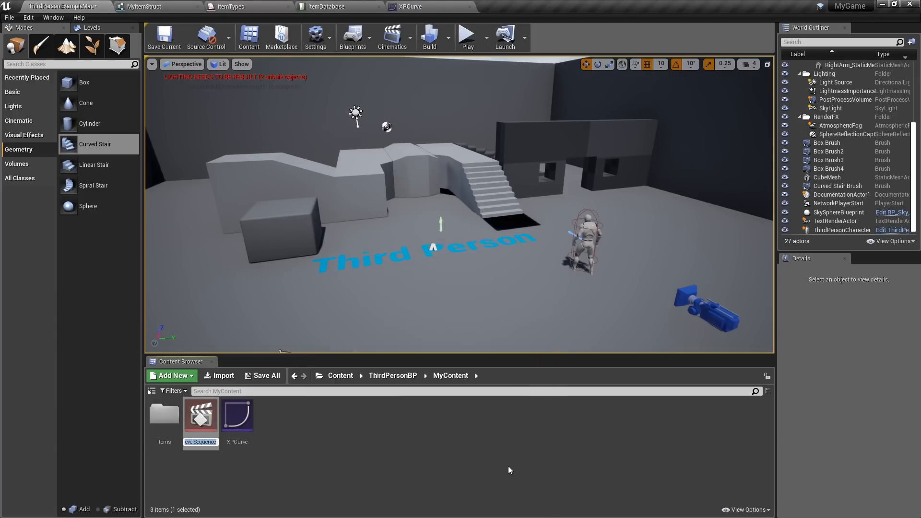
type("FlyBySequence")
key("Return")
left_click_drag(201, 417, 410, 255)
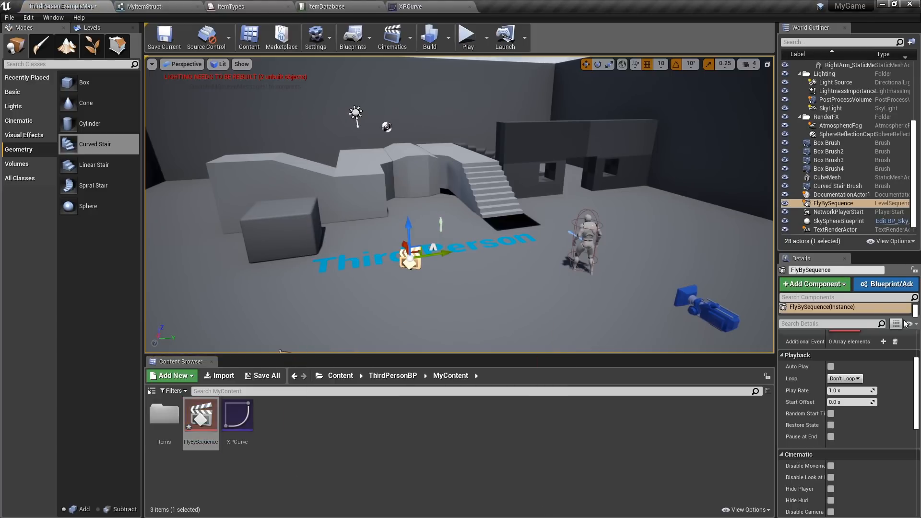
scroll(845, 403, "up", 5)
left_click(845, 391)
Place a Camera Actor in the level and add it as a track in the sequence.
left_click(65, 64)
type("ca")
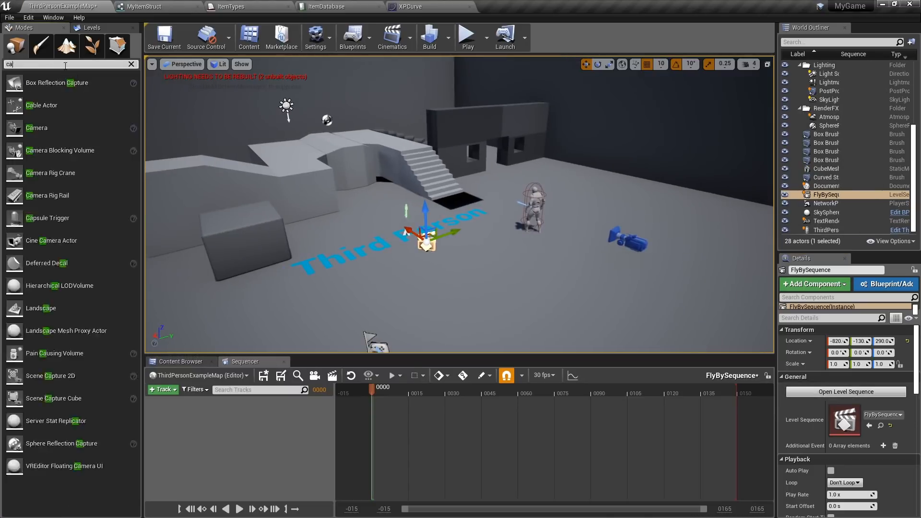
type("m")
left_click_drag(36, 83, 597, 325)
key("f")
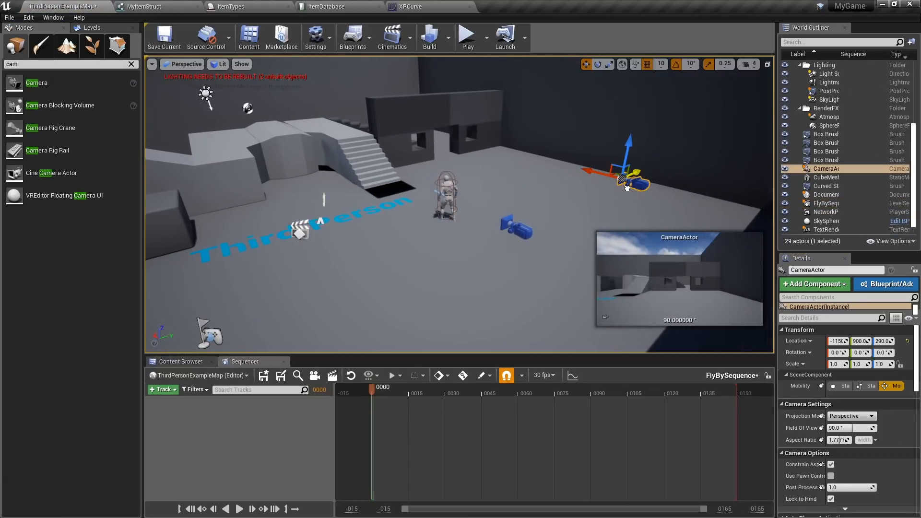
left_click(163, 389)
mouse_move(199, 255)
left_click(305, 249)
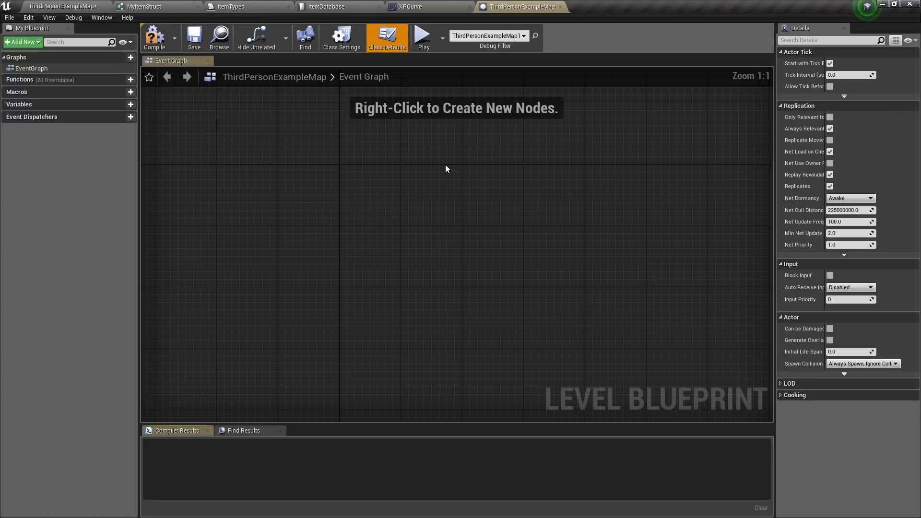
In the Level Blueprint add Event BeginPlay and a reference to FlyBySequence.
right_click(446, 168)
key("Escape")
right_click(352, 208)
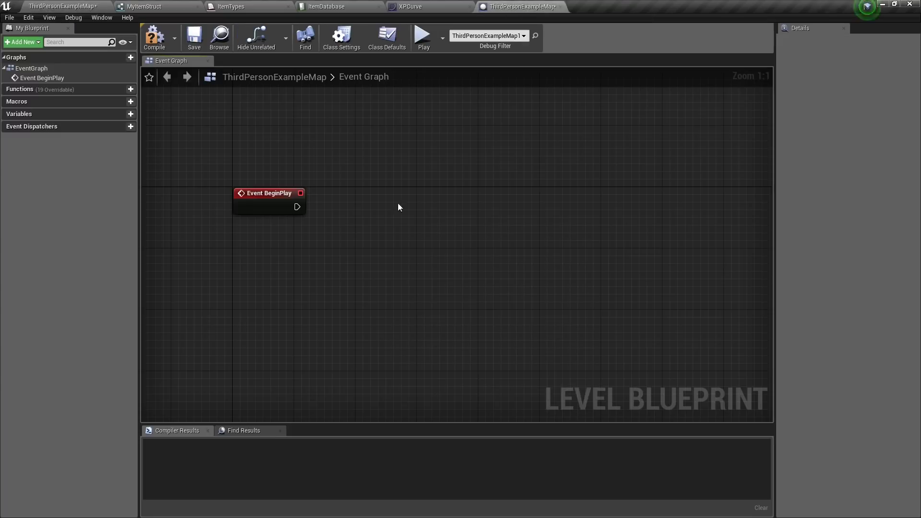
right_click(398, 203)
left_click(424, 213)
Wire BeginPlay to the sequence player's Play node and play-test the fly-by.
left_click_drag(423, 212, 359, 146)
left_click_drag(409, 145, 454, 182)
left_click(504, 245)
left_click_drag(298, 206, 434, 204)
left_click(63, 6)
left_click(461, 36)
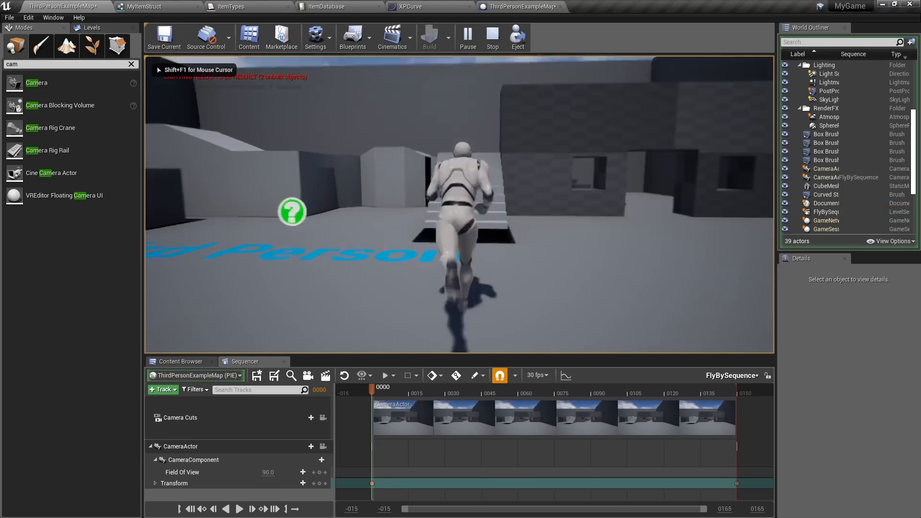
Stop the play test, move toward the character and stairs, and start a level build.
key("Escape")
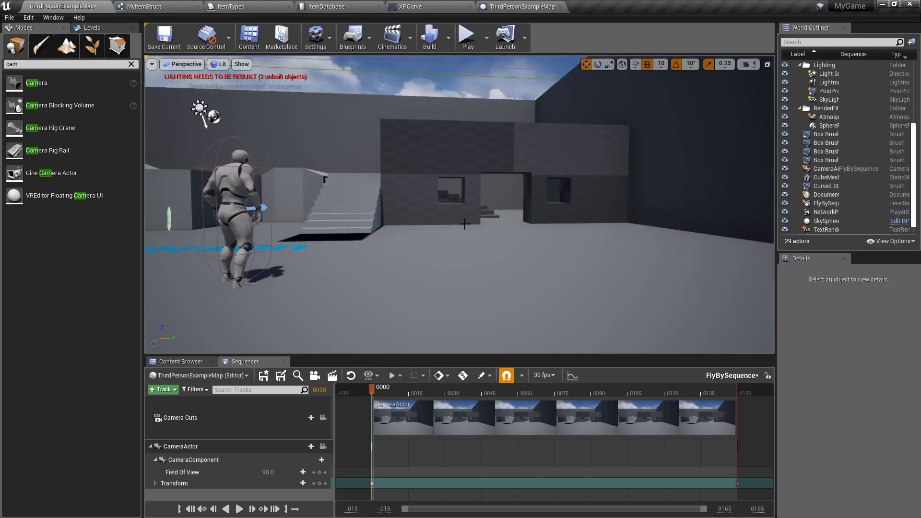
left_click_drag(465, 223, 376, 313)
left_click(92, 46)
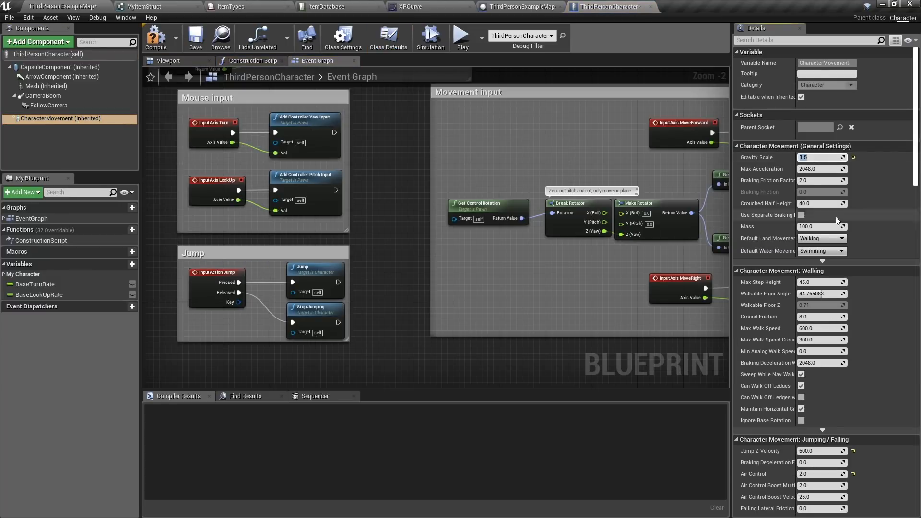
scroll(847, 362, "down", 5)
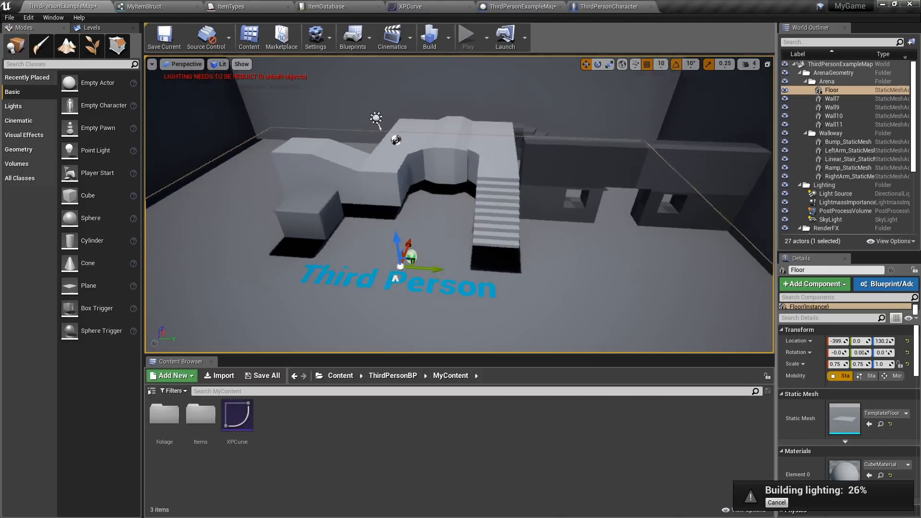
Create an Actor blueprint BP_JumpPad, place it in the level and open it.
right_click(364, 417)
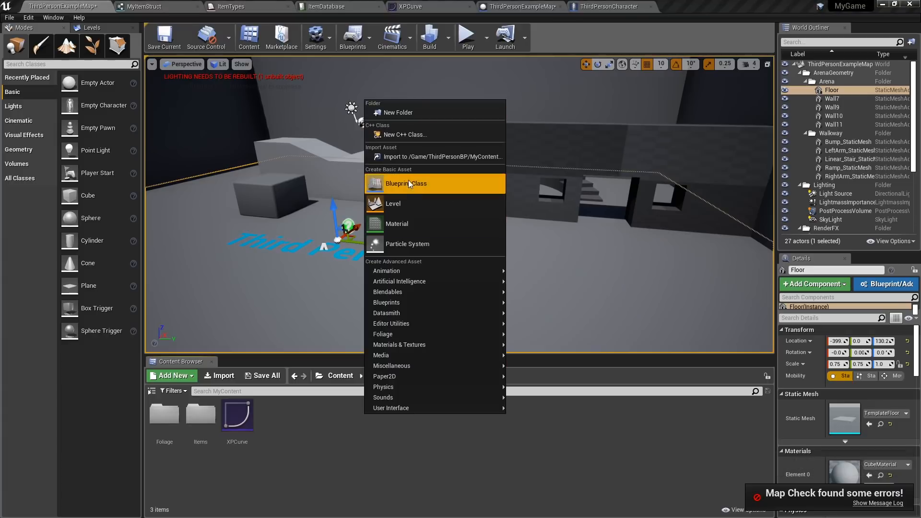
left_click(407, 210)
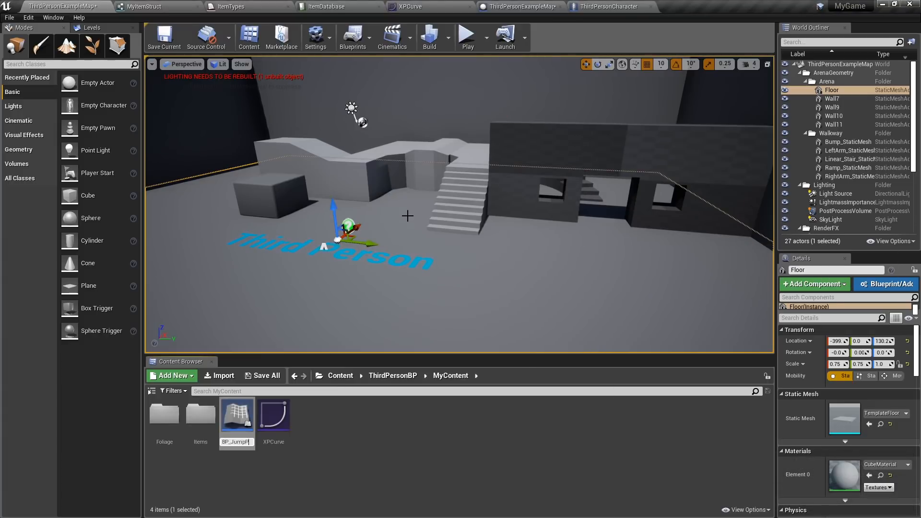
left_click_drag(343, 362, 485, 264)
left_click(885, 284)
left_click(863, 370)
Add a flattened cube pad and an Arrow component rotated to point straight up on the scene root.
left_click(38, 42)
type("cub")
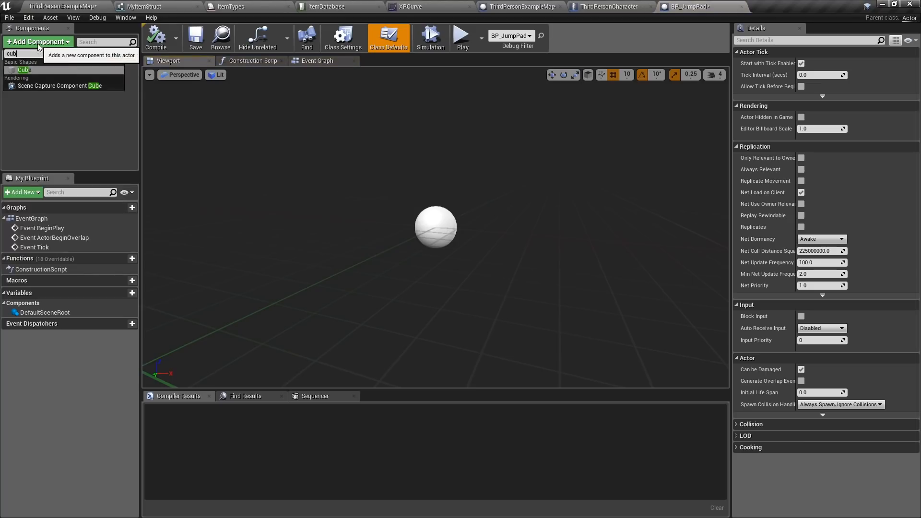
key("Return")
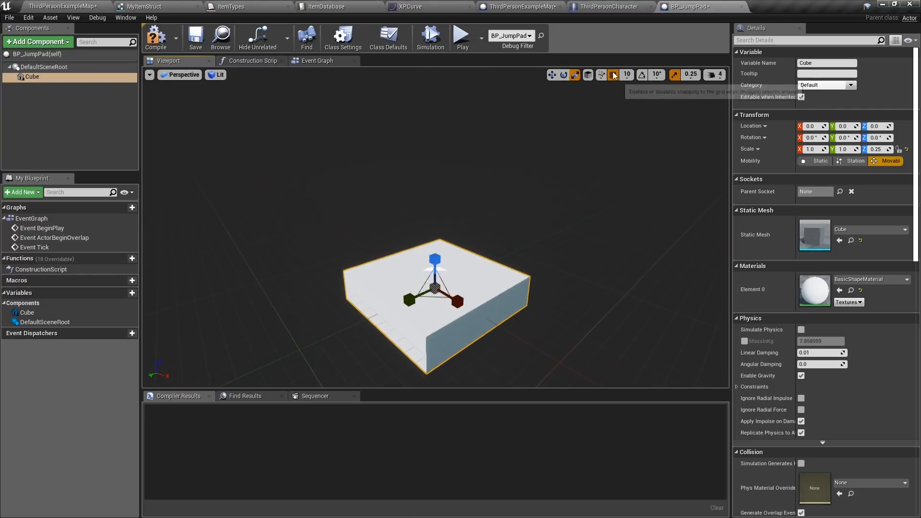
left_click(63, 5)
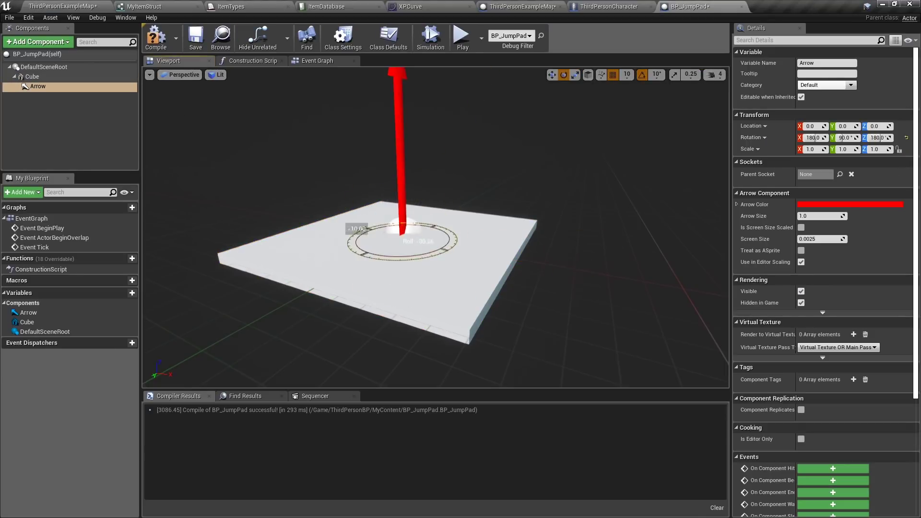
left_click_drag(403, 241, 453, 305)
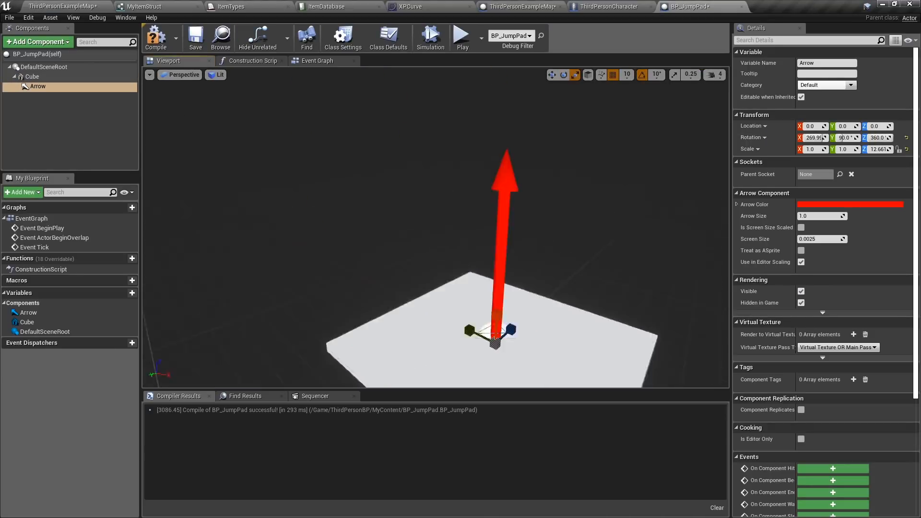
left_click_drag(879, 148, 893, 149)
left_click_drag(32, 86, 37, 70)
left_click(905, 149)
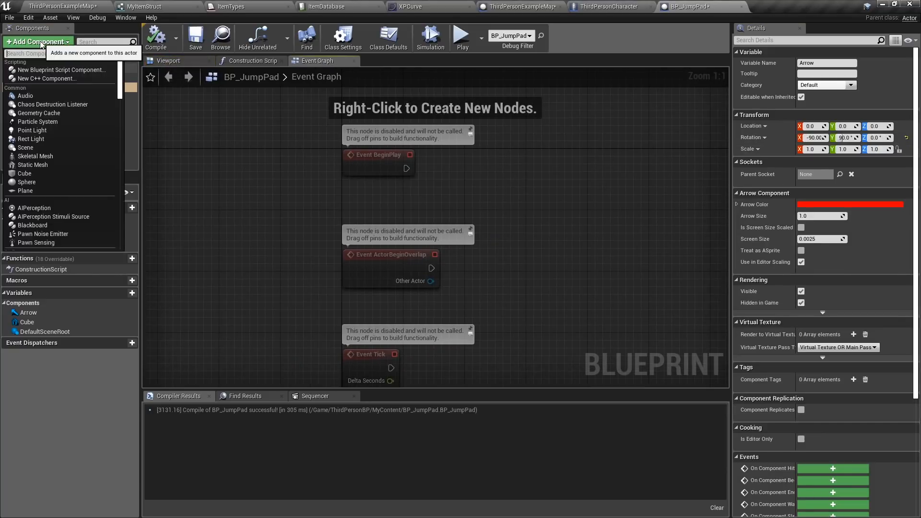
Add a sphere collision to the jump pad with an OnComponentBeginOverlap event.
left_click(38, 87)
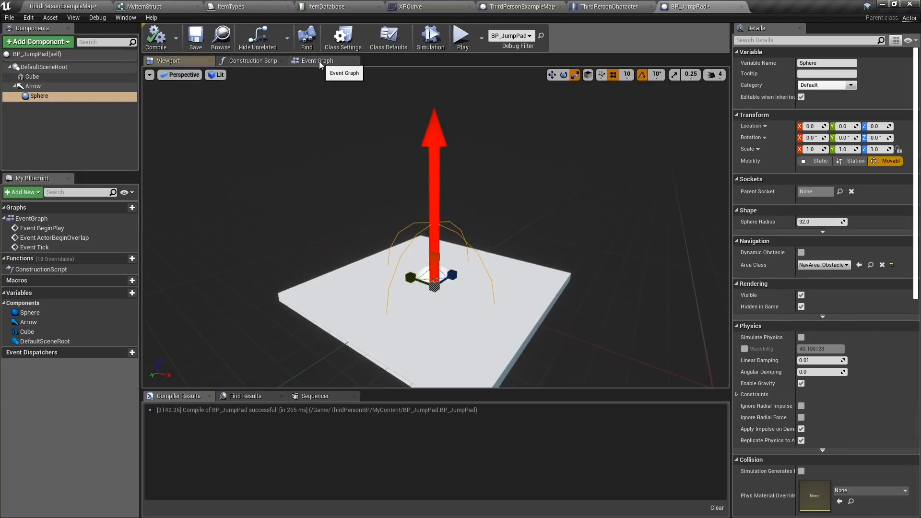
left_click(316, 61)
left_click(34, 95)
right_click(34, 96)
left_click(187, 131)
Cast the overlapping actor to ThirdPersonCharacter and Launch Character upward.
left_click_drag(356, 222, 400, 186)
type("cast to thirdperson")
key("Return")
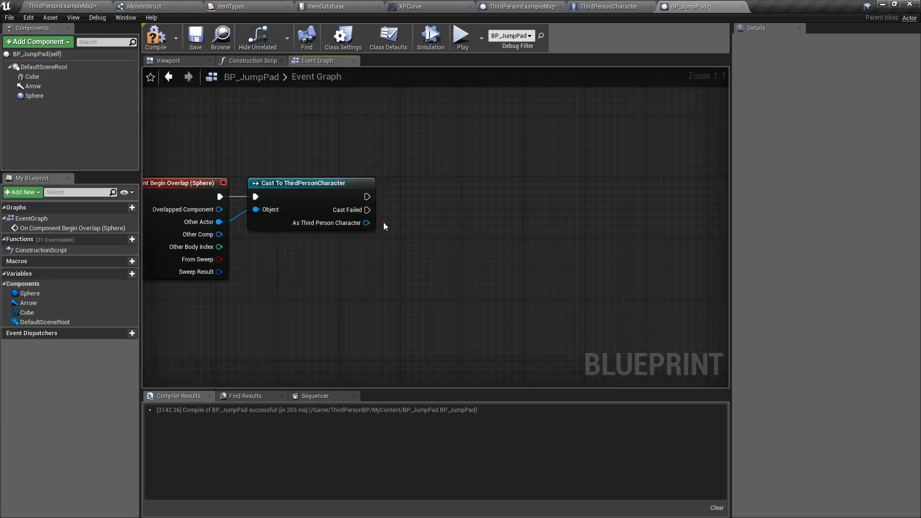
left_click_drag(367, 223, 466, 241)
key("Escape")
left_click_drag(370, 234, 458, 231)
type("launch")
key("Return")
type("1000")
key("Return")
Add an editable Jump Power variable, set its value and play-test the launch.
key("alt+p")
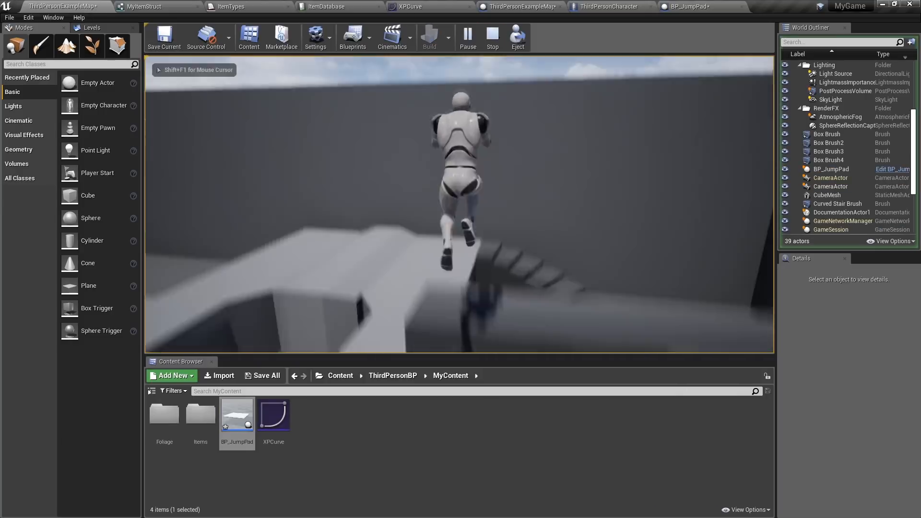
key("Escape")
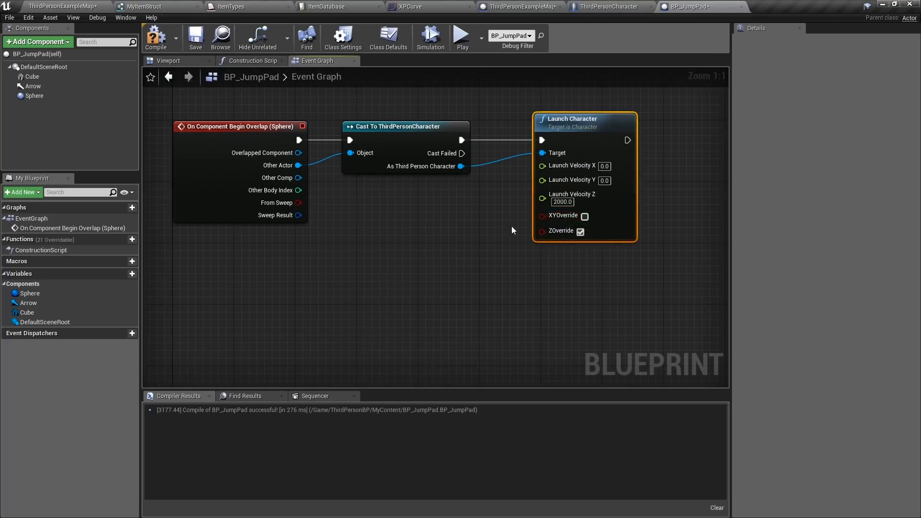
type("JumpForce")
key("Return")
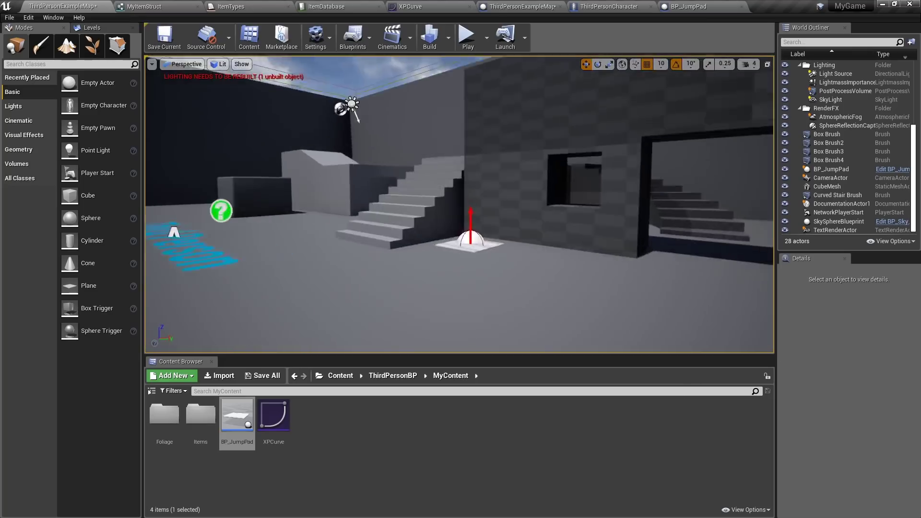
double_click(832, 168)
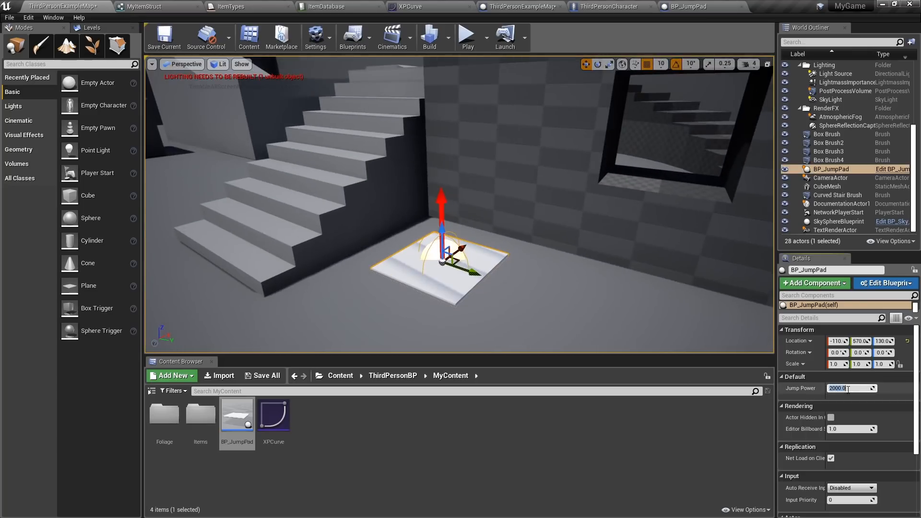
type("500")
key("Return")
key("alt+p")
key("Escape")
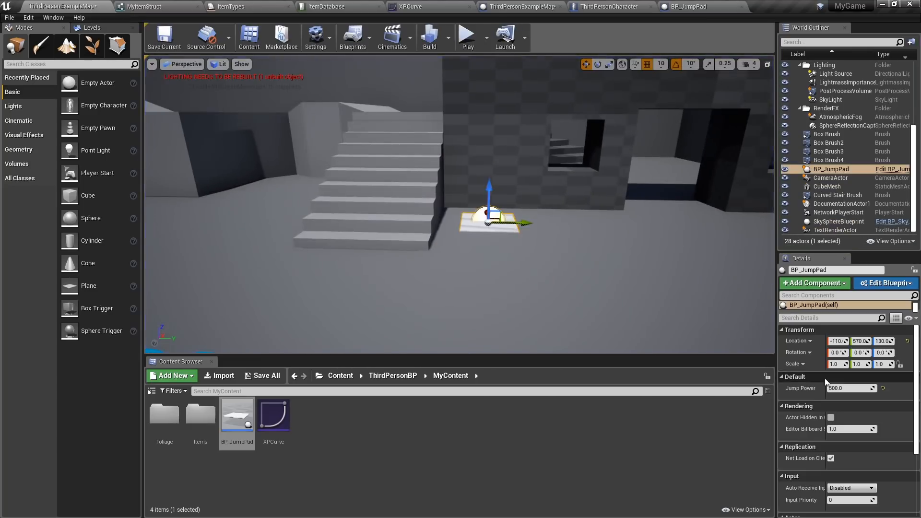
key("alt+p")
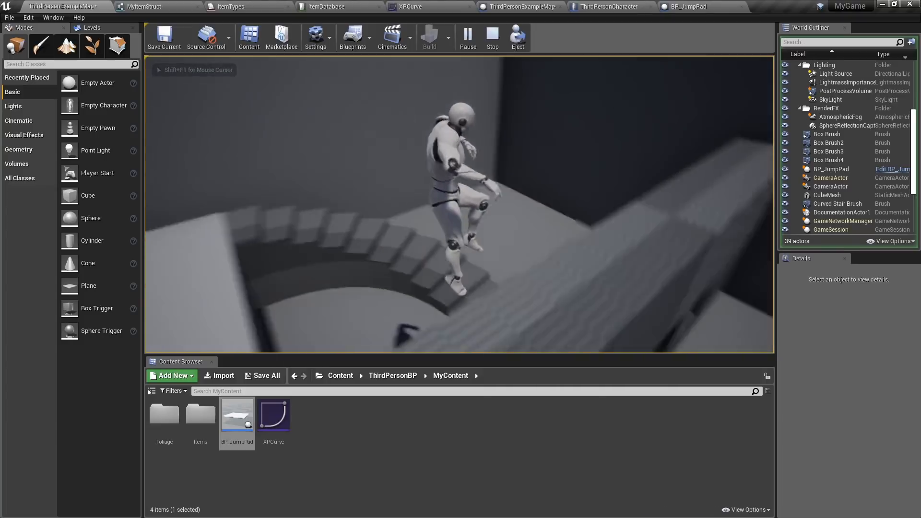
key("Escape")
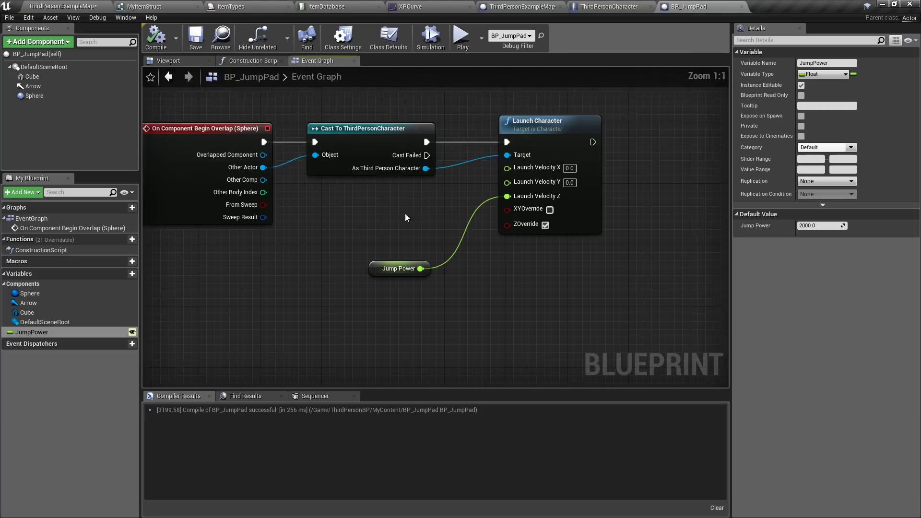
Multiply the Arrow's forward vector by Jump Power and feed it into the launch velocity.
mouse_move(30, 303)
left_mouse_down()
mouse_move(237, 229)
mouse_move(304, 264)
left_mouse_up()
type("get forwa")
key("Return")
left_click_drag(336, 297, 402, 300)
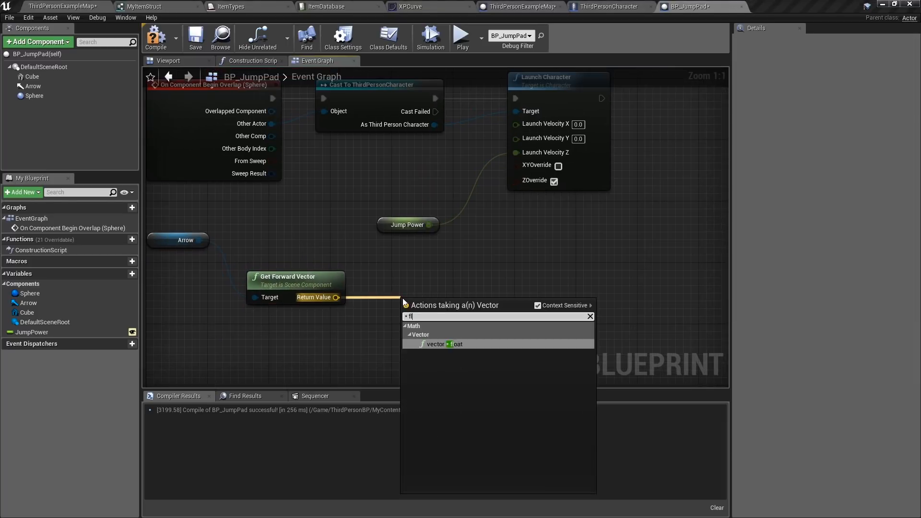
key("Return")
mouse_move(414, 170)
left_mouse_down()
mouse_move(346, 308)
mouse_move(415, 259)
left_mouse_up()
left_click_drag(443, 191, 394, 326)
Return to the level and play-test the arrow-directed jump pad.
left_click(64, 6)
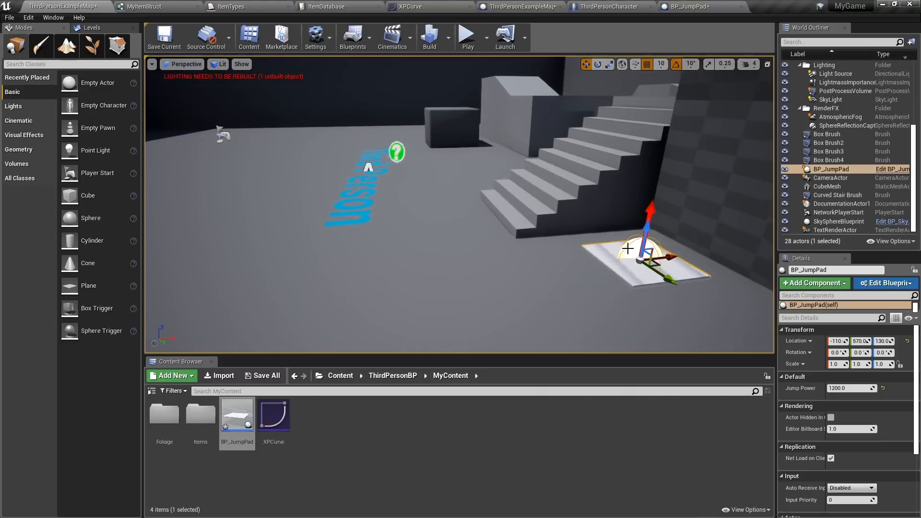
left_click(468, 37)
key("w")
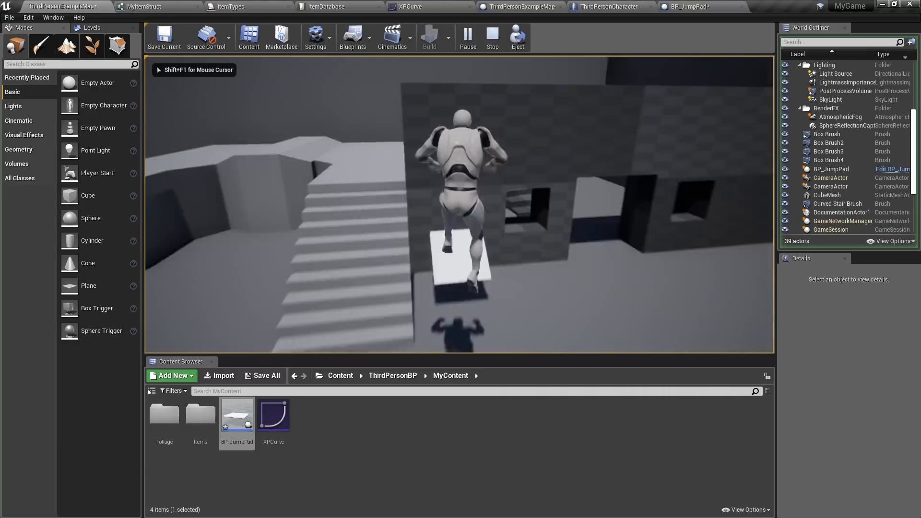
key("Escape")
Place a second tilted BP_JumpPad on the slope, position it and play-test both pads.
left_click_drag(237, 421, 375, 204)
key("w")
scroll(375, 205, "up", 5)
left_click(629, 92)
left_click(453, 171)
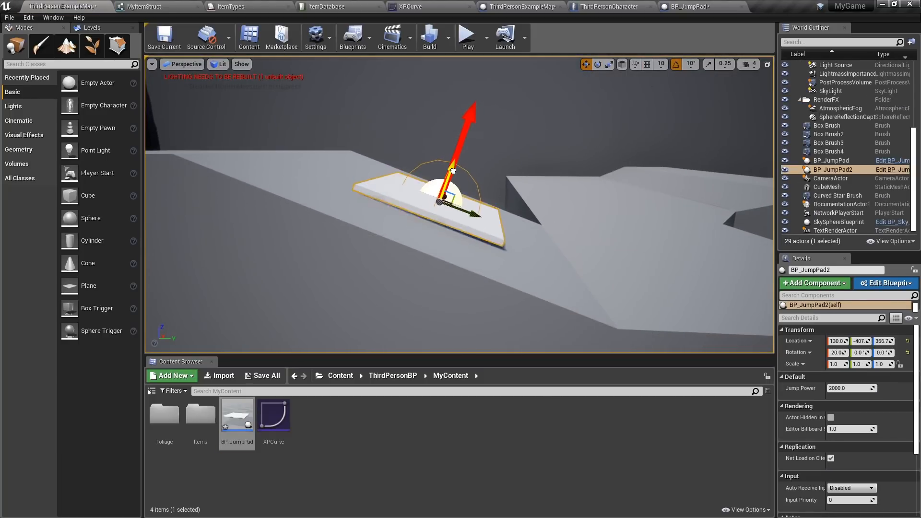
mouse_move(436, 205)
left_mouse_down()
mouse_move(613, 65)
mouse_move(422, 218)
left_mouse_up()
key("w")
left_click(466, 46)
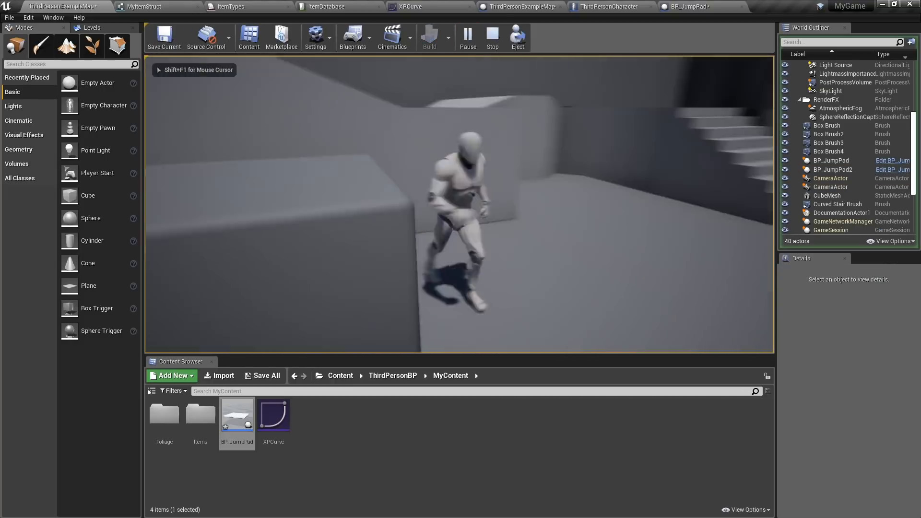
key("w")
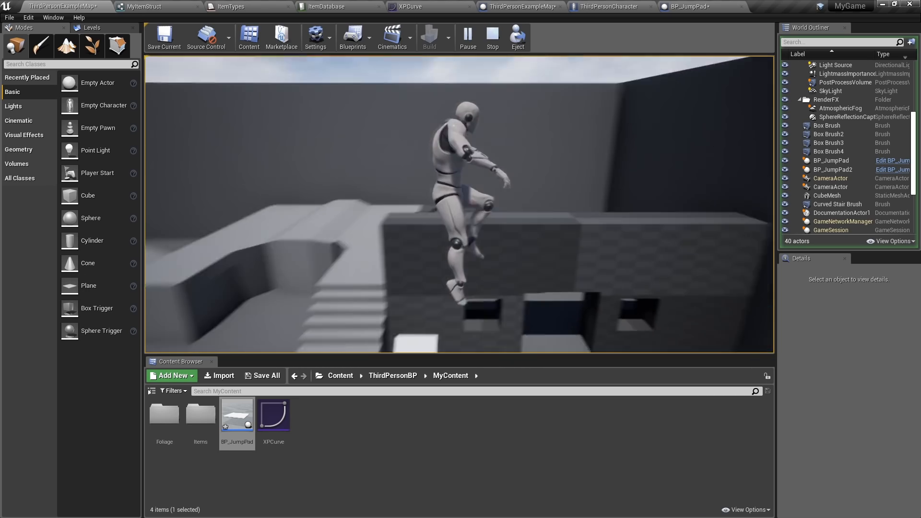
key("Escape")
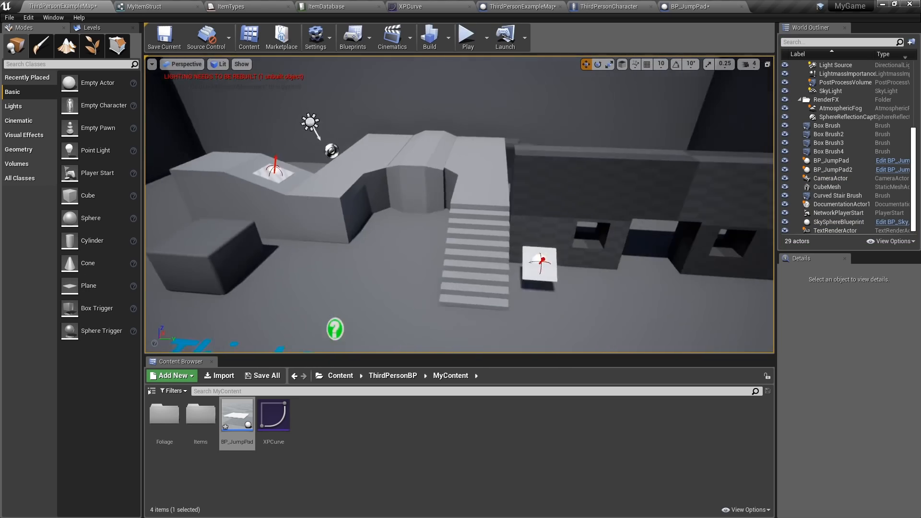
right_click(345, 432)
left_click(375, 216)
Create Actor blueprint BP_MovingPlatform with a cube component and Target Point variables PointA and PointB.
left_click(364, 180)
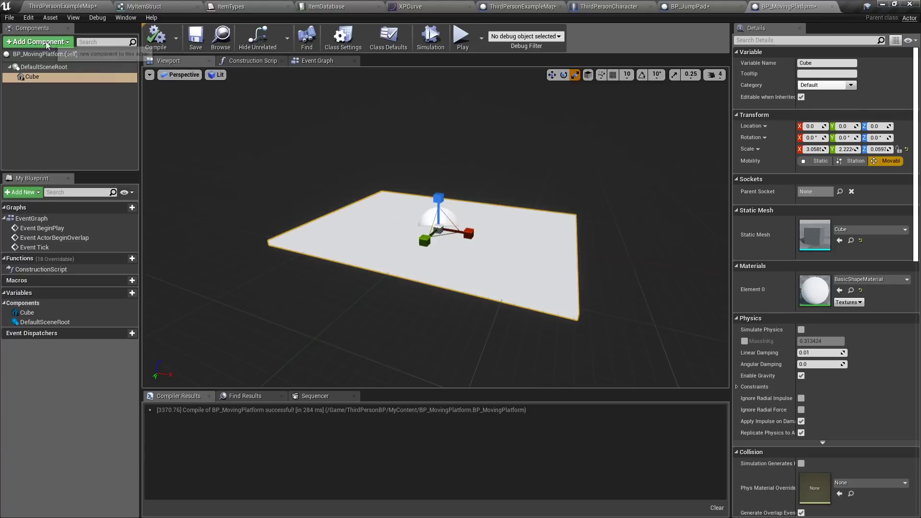
left_click(46, 45)
type("billboar")
key("Return")
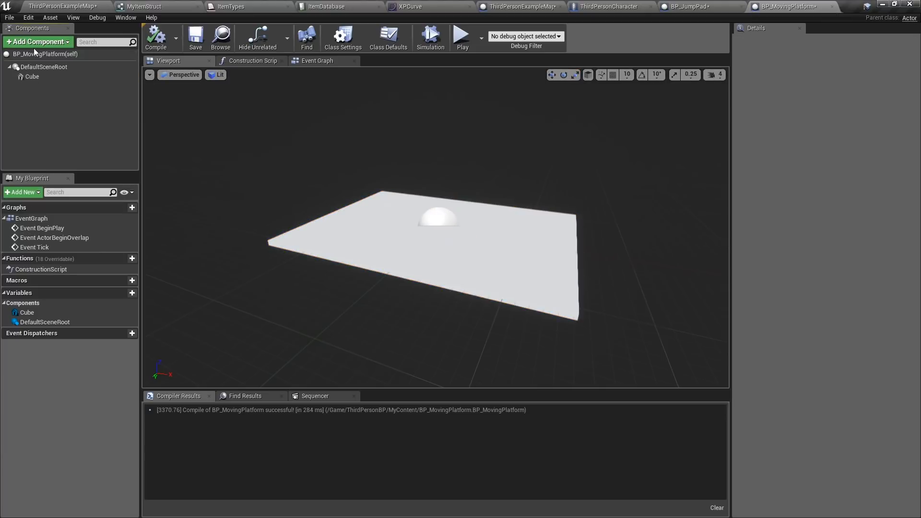
left_click(126, 293)
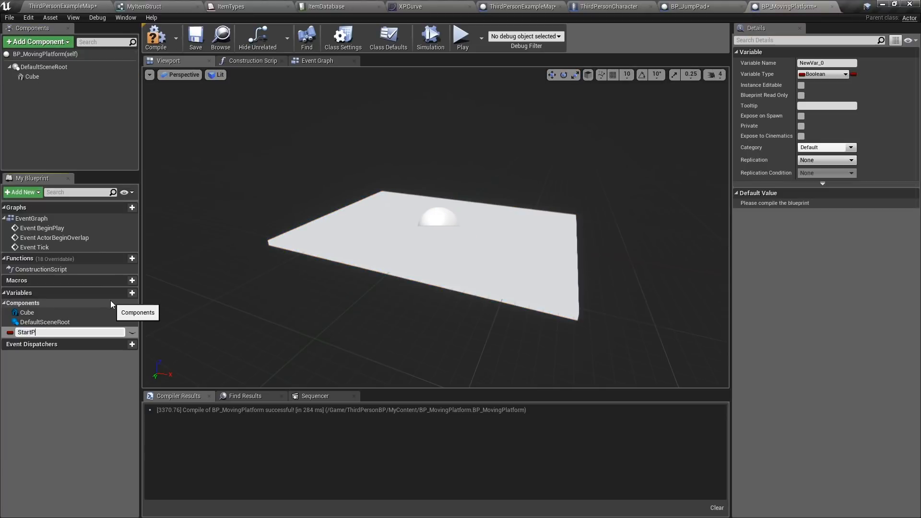
type("StartPoint")
left_click(9, 333)
type("tA")
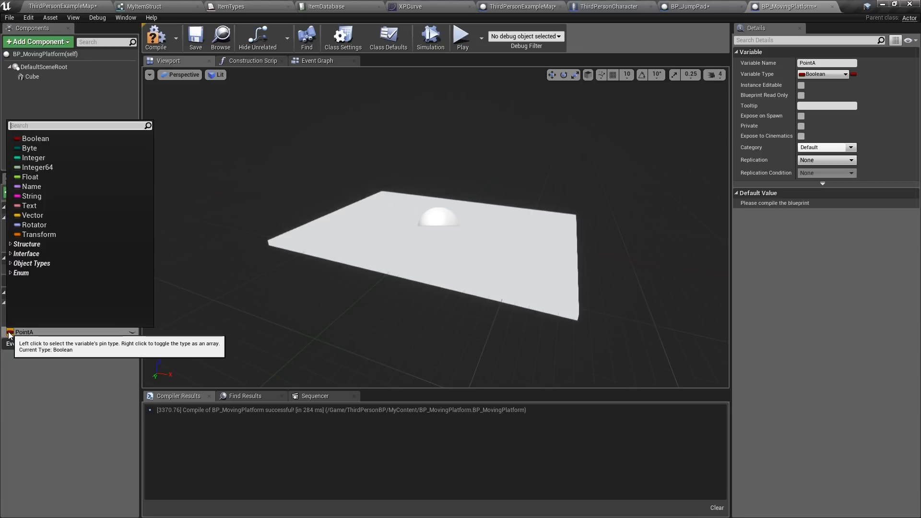
key("Return")
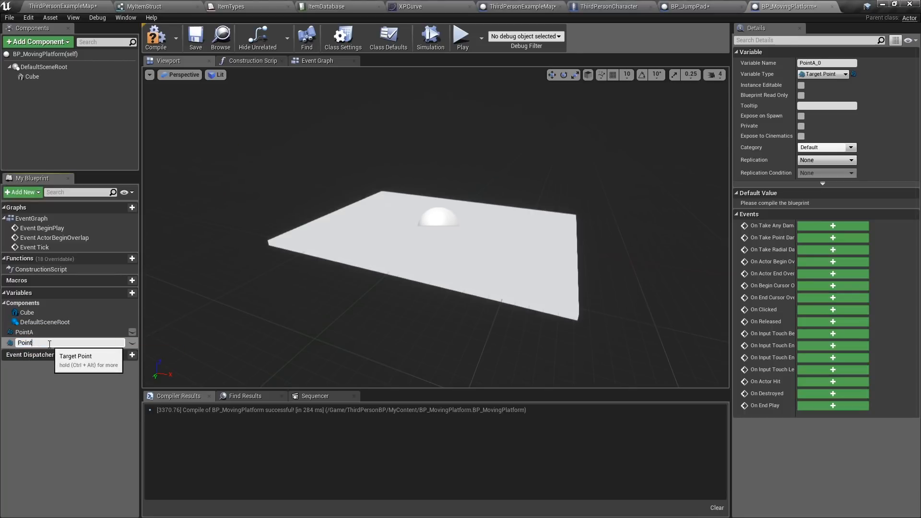
Clear the default event nodes and add a MoveTrack timeline, opening it for editing.
left_click(317, 61)
key("ctrl+a")
key("Delete")
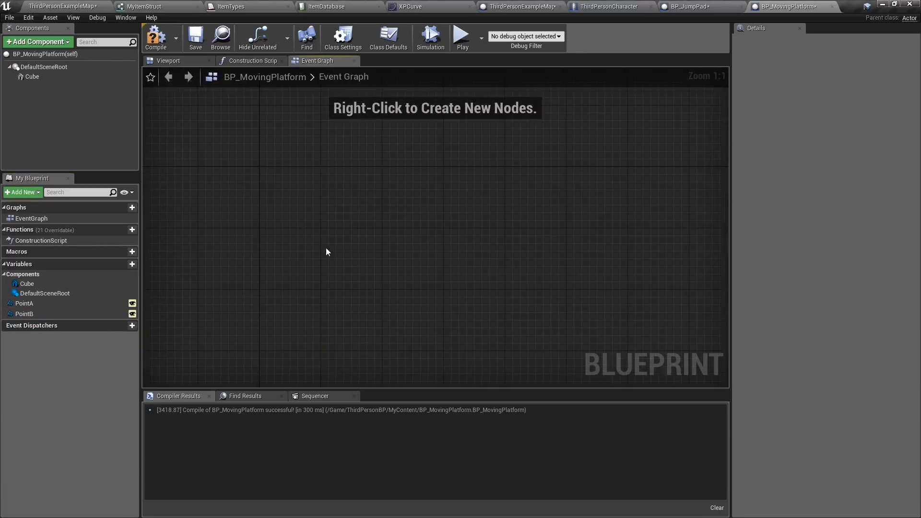
right_click(341, 188)
type("add timeline")
key("Return")
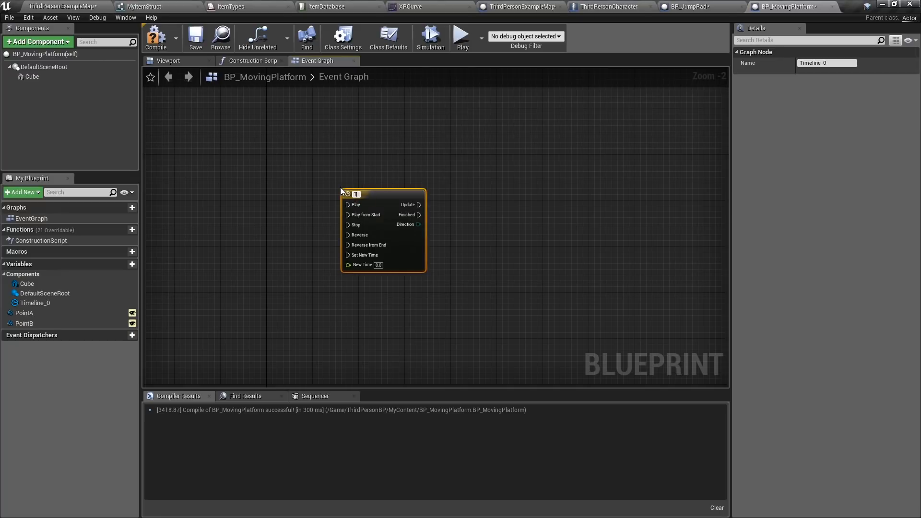
type("MoveTrack")
key("Return")
scroll(257, 145, "up", 2)
double_click(256, 146)
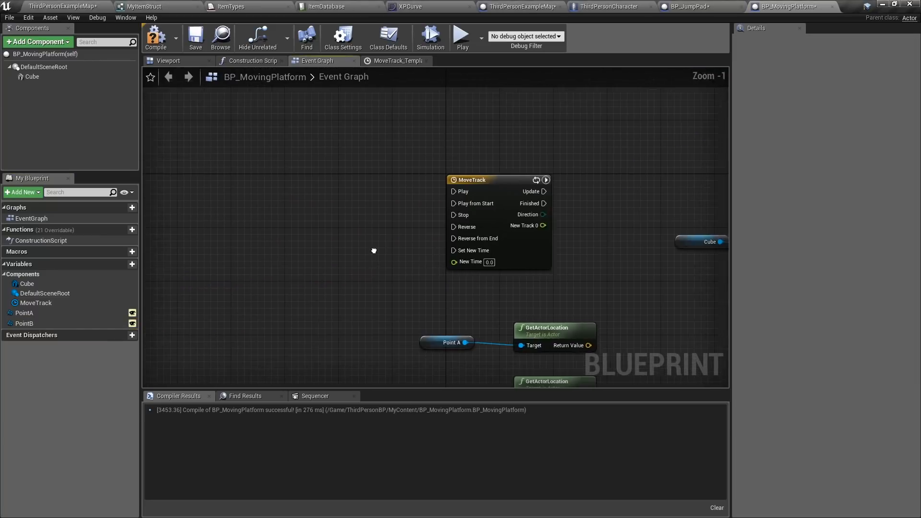
On BeginPlay, store the actor's location in a Start Loc variable.
right_click(265, 221)
key("Return")
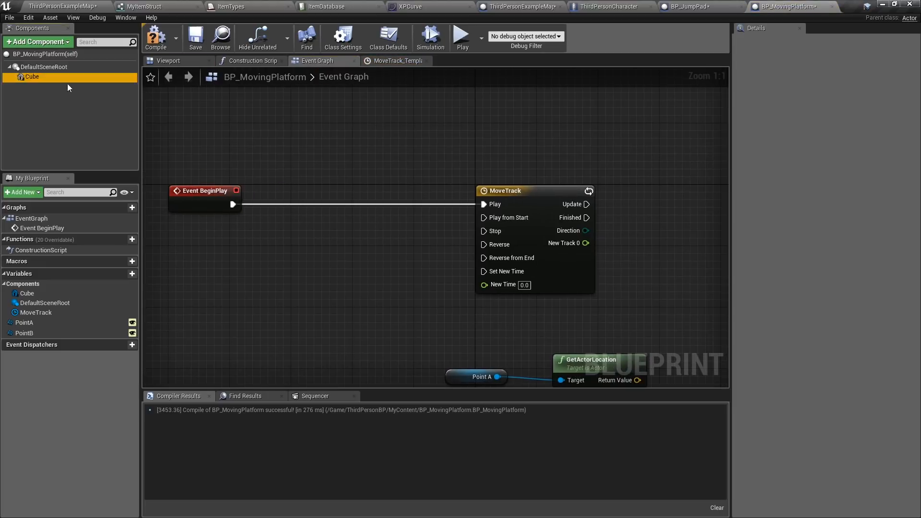
right_click(279, 148)
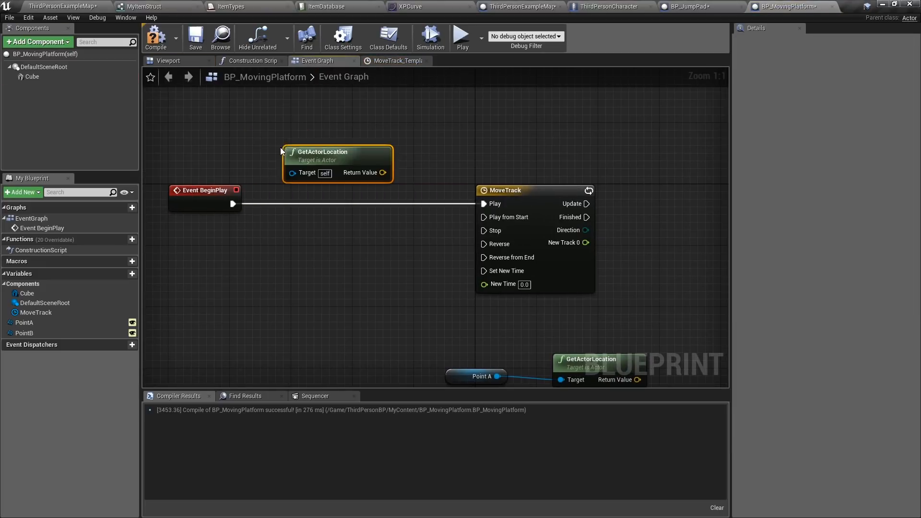
left_click_drag(291, 145, 177, 115)
right_click(268, 142)
left_click(298, 152)
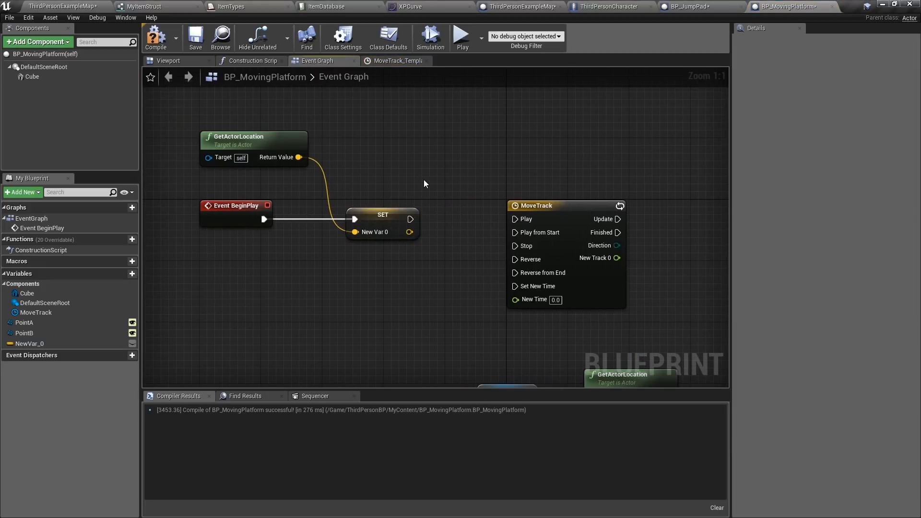
Add a custom Move event that runs a Flip Flop into the MoveTrack timeline.
right_click(281, 260)
key("Return")
type("Move")
key("Return")
mouse_move(301, 267)
left_mouse_down()
mouse_move(373, 236)
mouse_move(407, 190)
left_mouse_up()
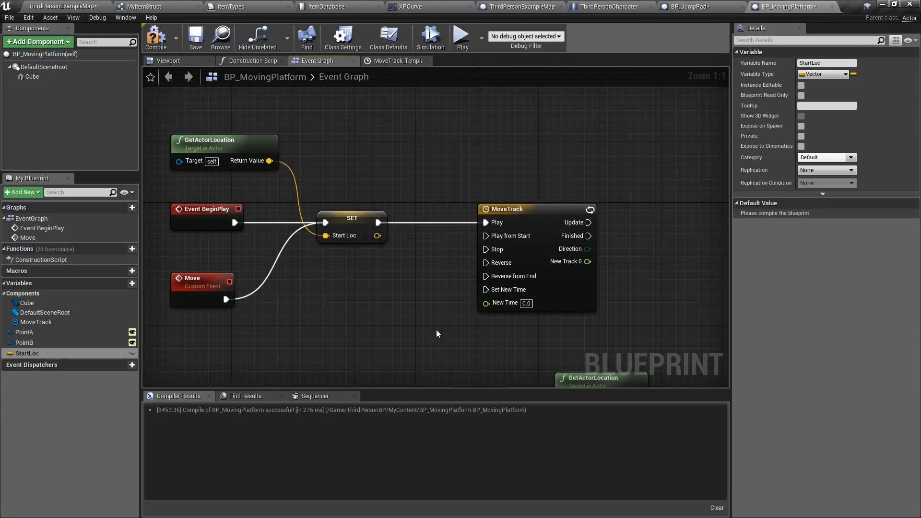
left_click_drag(263, 108, 415, 314)
left_click_drag(348, 209, 449, 185)
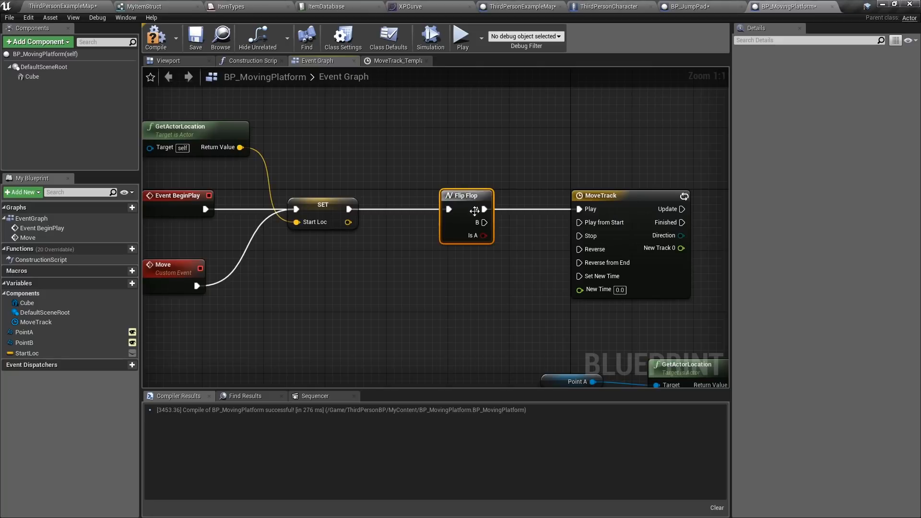
scroll(386, 275, "down", 2)
left_click_drag(387, 275, 349, 220)
Lerp (Vector) from Start Loc with the track value as Alpha toward a point location.
left_click(497, 207)
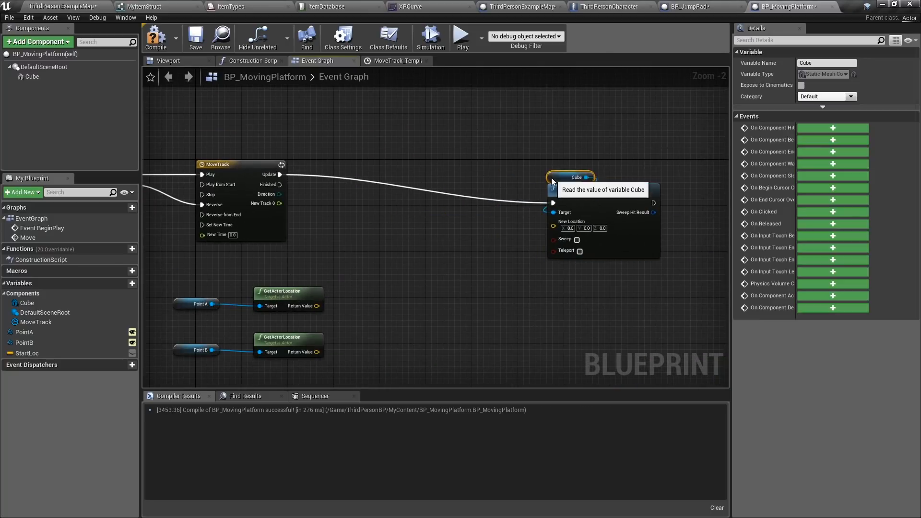
scroll(411, 261, "up", 3)
mouse_move(27, 354)
left_mouse_down()
mouse_move(320, 193)
mouse_move(464, 174)
left_mouse_up()
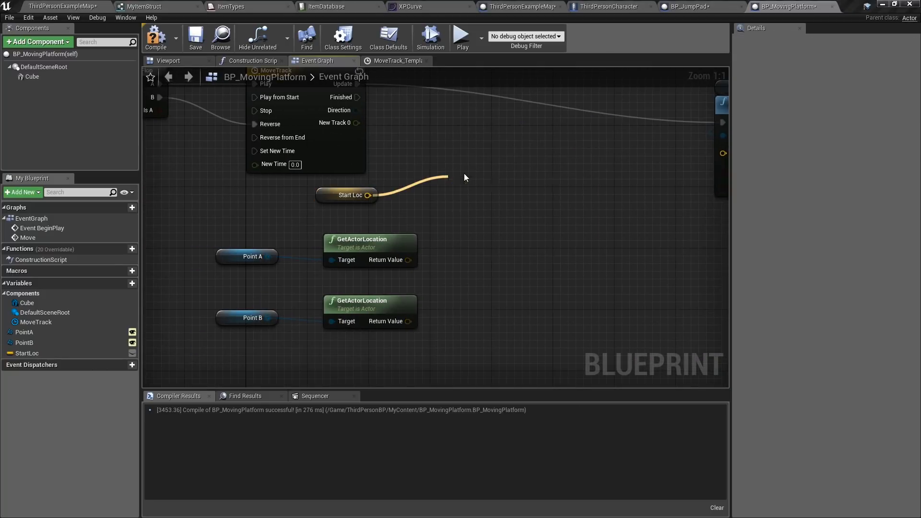
type("lerp")
key("Return")
scroll(463, 174, "down", 1)
left_click_drag(411, 127, 487, 241)
left_click_drag(456, 197, 579, 200)
left_click_drag(492, 254, 580, 211)
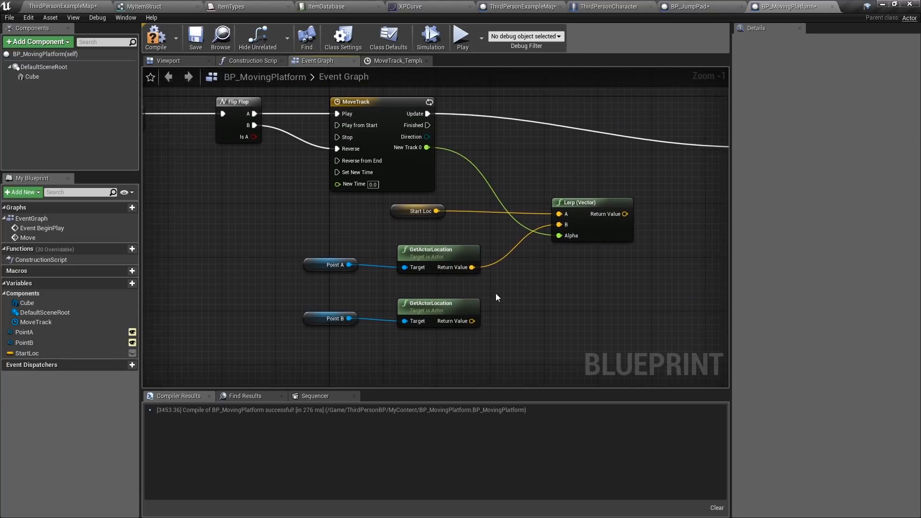
Select between Point A and Point B on MoveTrack's Is Reversing, and add Set Play Rate.
left_click_drag(36, 322, 210, 249)
mouse_move(229, 249)
left_mouse_down()
mouse_move(282, 231)
mouse_move(226, 262)
mouse_move(312, 278)
mouse_move(319, 313)
left_mouse_up()
type("rever")
key("Up")
key("Return")
scroll(313, 278, "up", 1)
left_click_drag(384, 219, 393, 305)
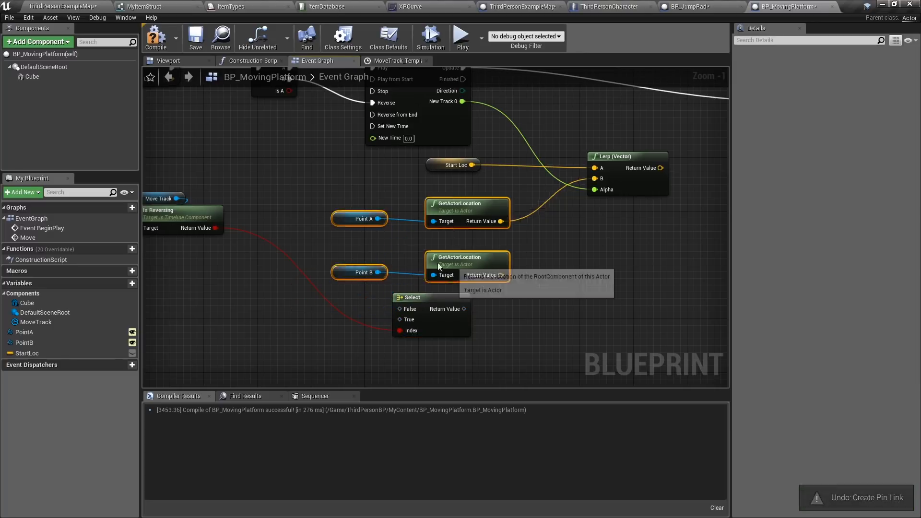
scroll(520, 292, "down", 1)
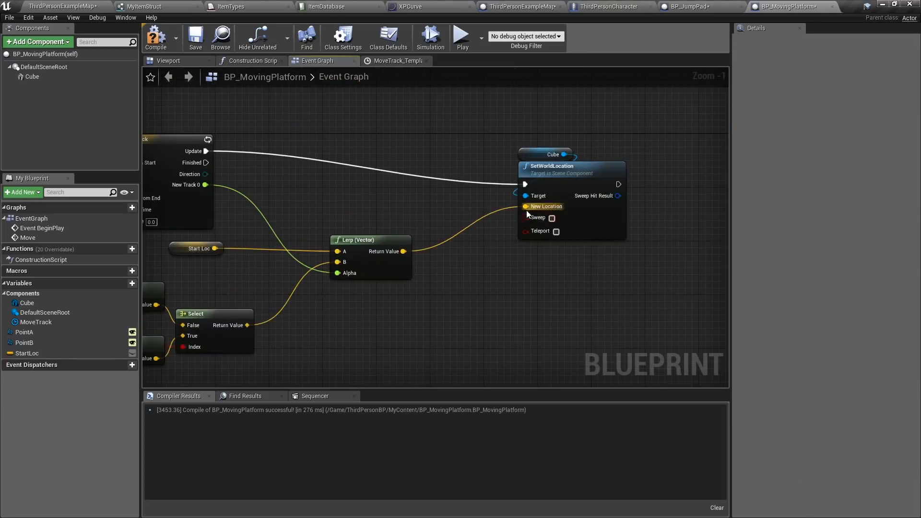
scroll(304, 282, "up", 1)
mouse_move(37, 322)
left_mouse_down()
mouse_move(309, 299)
mouse_move(416, 254)
left_mouse_up()
key("Return")
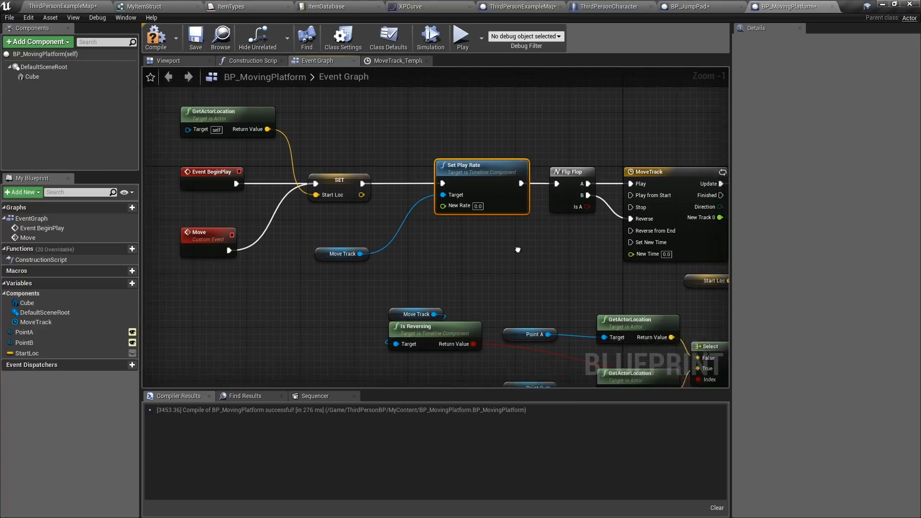
type("MoveRate")
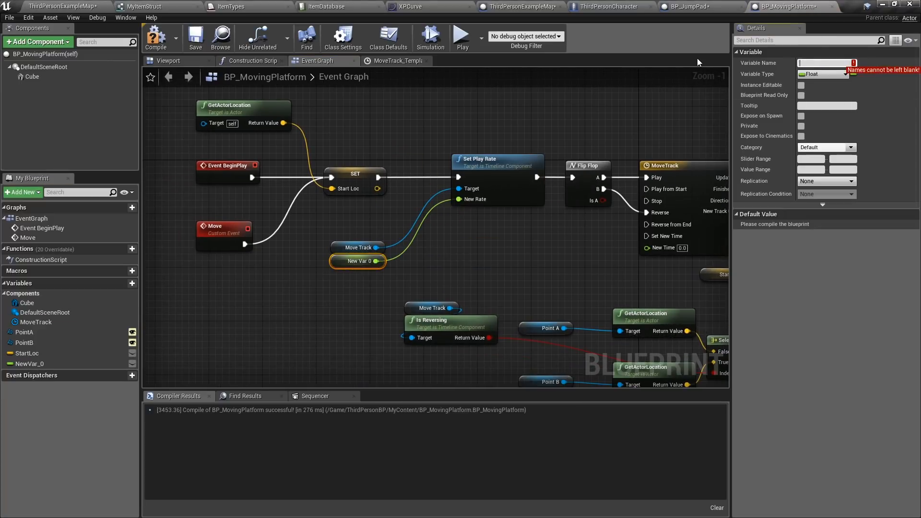
Promote the play rate to an editable MoveRate variable and tidy the graph.
key("Return")
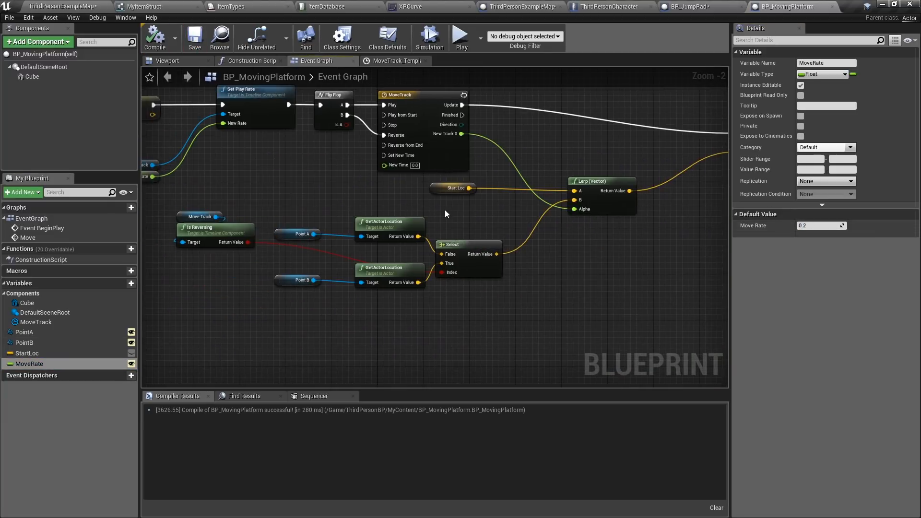
scroll(286, 256, "up", 1)
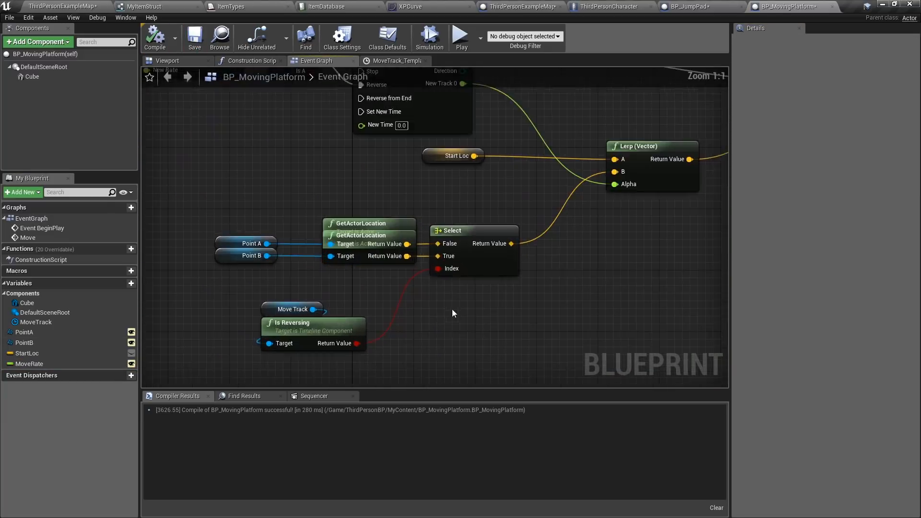
left_click_drag(291, 229, 301, 264)
left_click(449, 316)
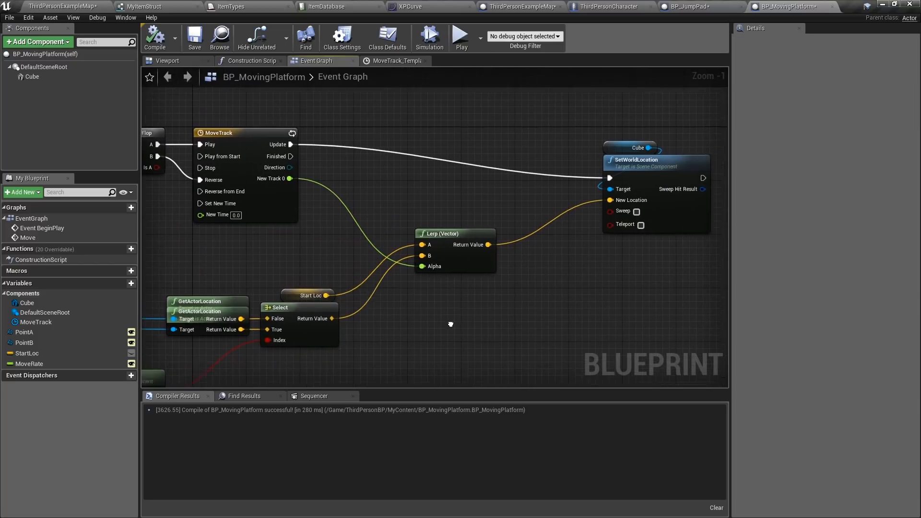
scroll(448, 316, "down", 1)
left_click_drag(511, 211, 486, 282)
scroll(486, 282, "up", 1)
scroll(427, 228, "up", 1)
When MoveTrack finishes, run a Delay and then call Move again.
left_click_drag(337, 154, 452, 174)
type("delay")
key("Return")
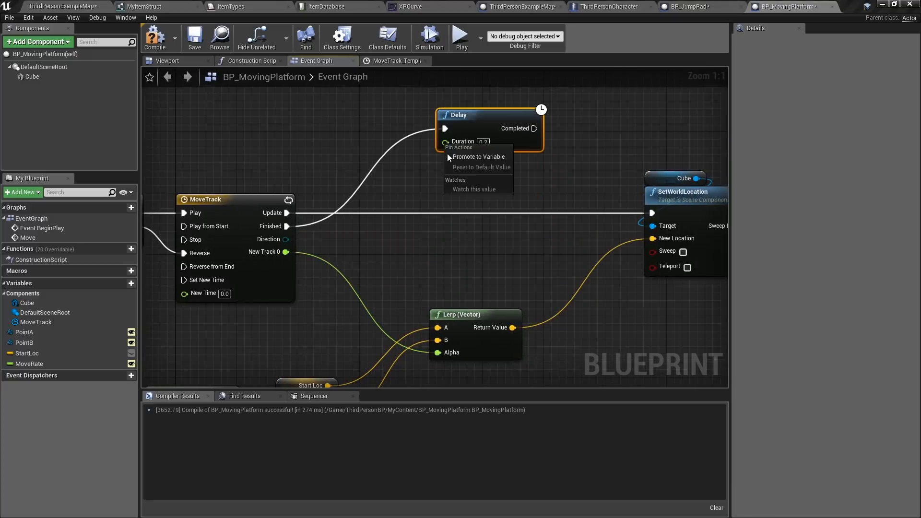
left_click(412, 151)
left_click_drag(445, 142, 411, 202)
type("randonm float")
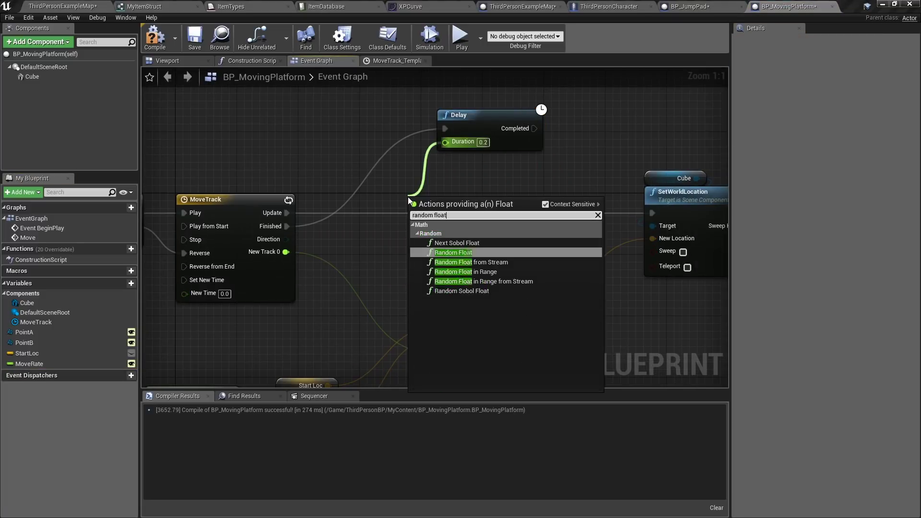
left_click(465, 291)
key("Delete")
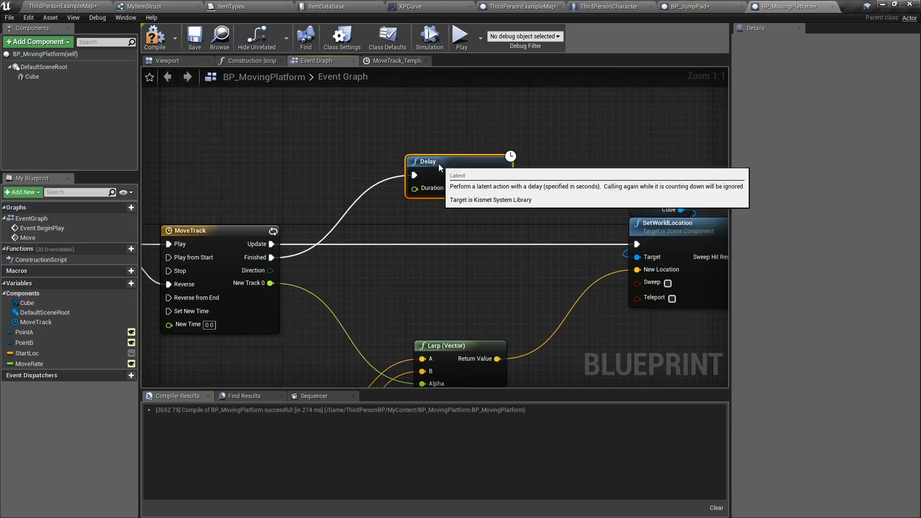
left_click_drag(406, 185, 455, 143)
type("move")
left_click(484, 252)
scroll(328, 214, "down", 3)
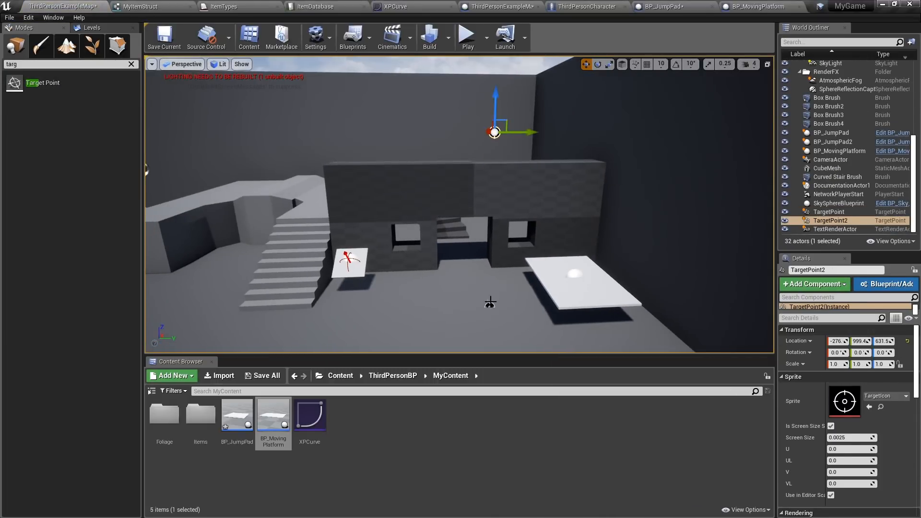
Assign the two target points to BP_MovingPlatform, then play and walk to the platform.
left_click(490, 306, "ctrl")
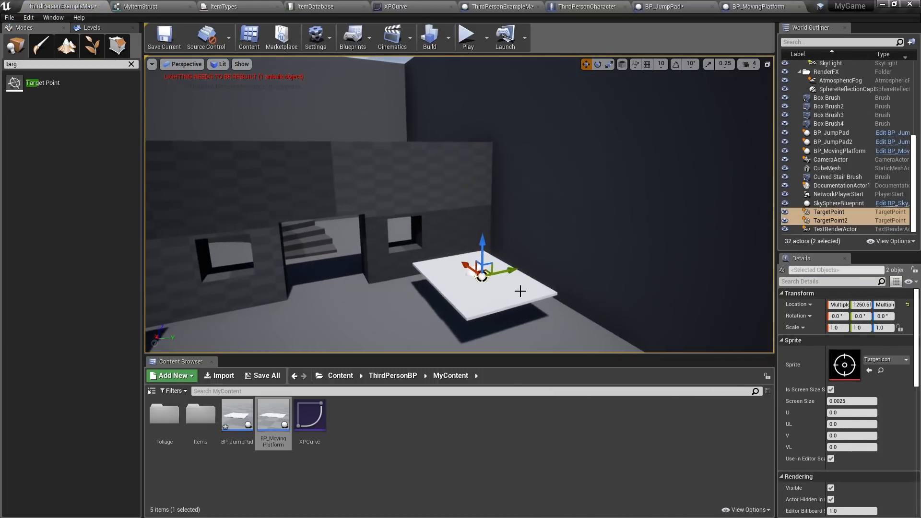
left_click(480, 277)
key("alt+p")
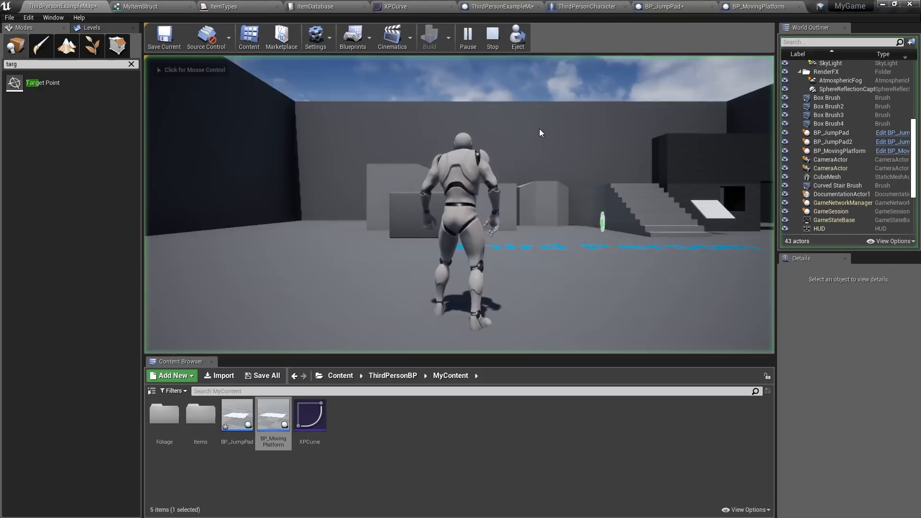
key("w")
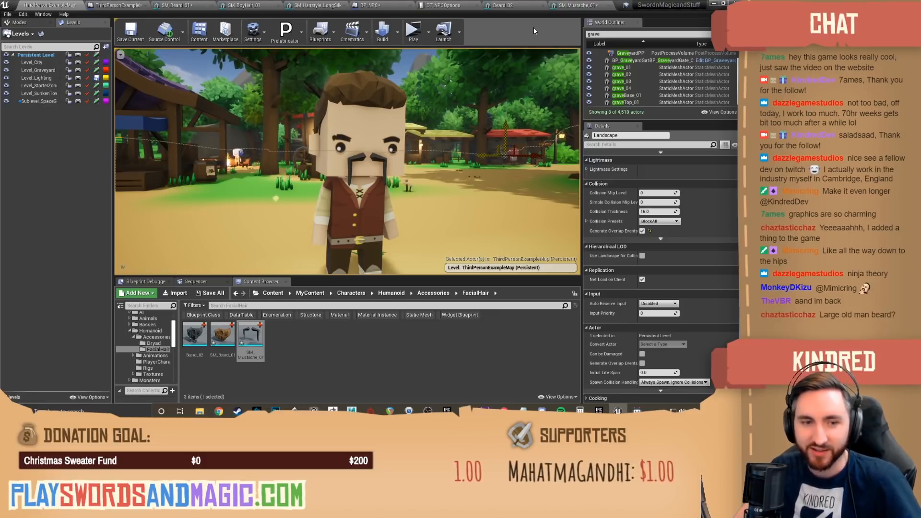
Switch to ZBrush, inspect the beard subtool from several angles, and duplicate it.
key("alt+Tab")
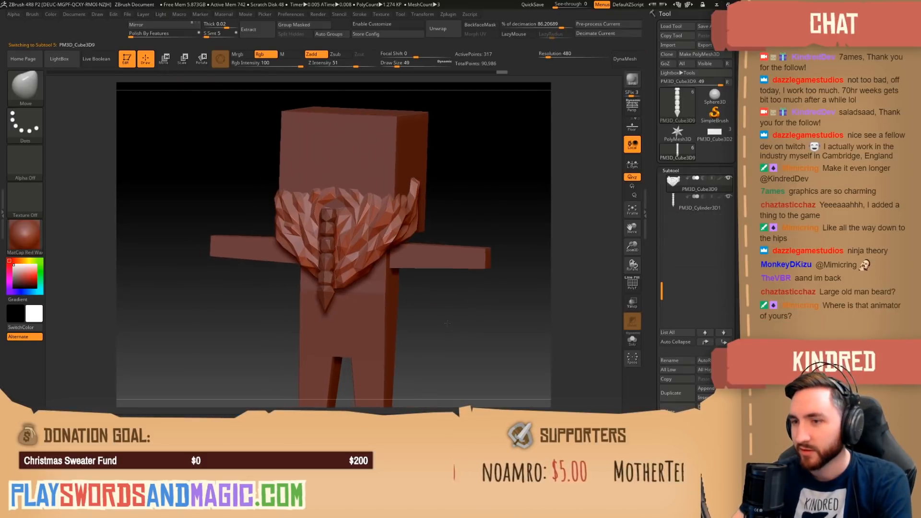
left_click_drag(460, 321, 610, 263)
left_click(708, 242)
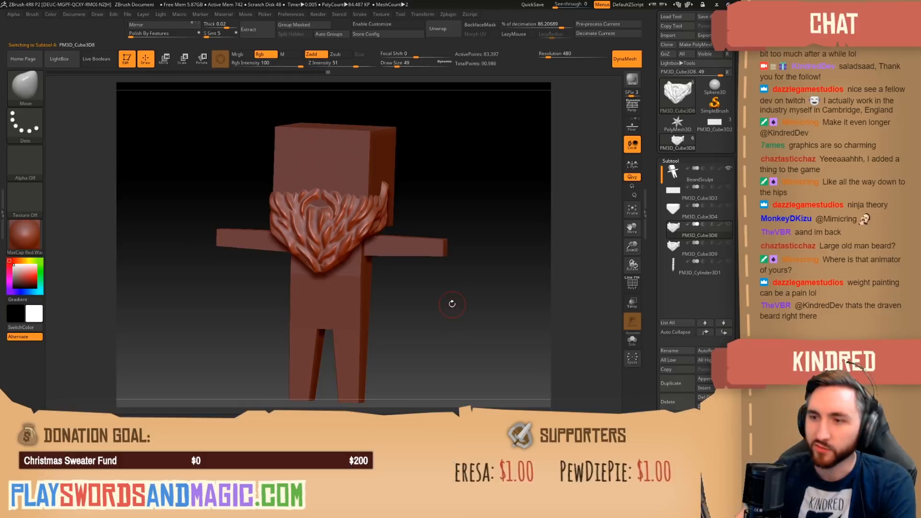
left_click_drag(442, 315, 338, 249)
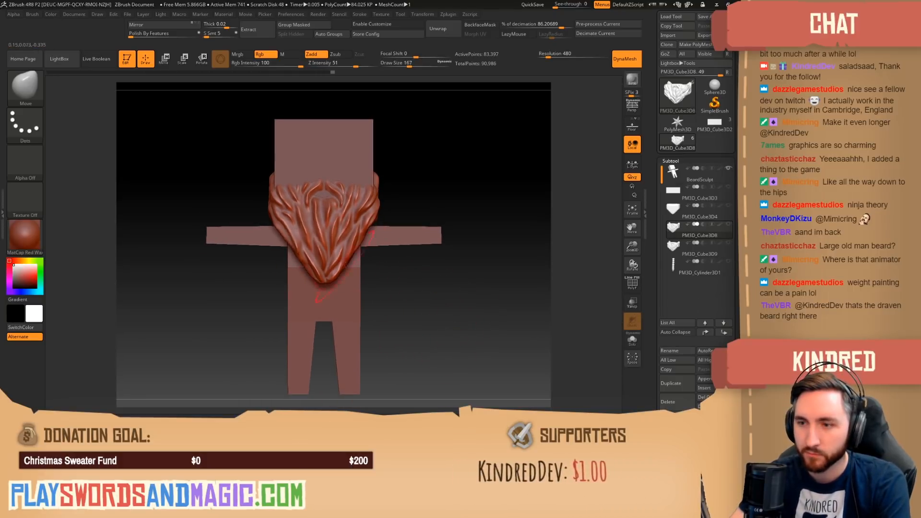
key("s")
mouse_move(374, 216)
left_mouse_down()
mouse_move(441, 206)
mouse_move(462, 221)
left_mouse_up()
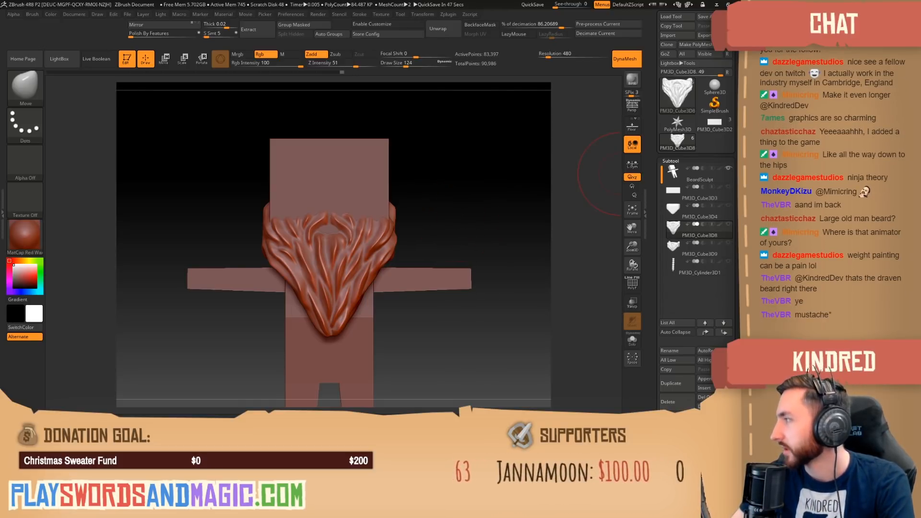
left_click_drag(492, 167, 455, 236)
mouse_move(306, 276)
left_mouse_down()
mouse_move(399, 271)
mouse_move(417, 298)
mouse_move(365, 290)
left_mouse_up()
mouse_move(403, 238)
left_mouse_down()
mouse_move(417, 261)
mouse_move(475, 188)
mouse_move(477, 229)
left_mouse_up()
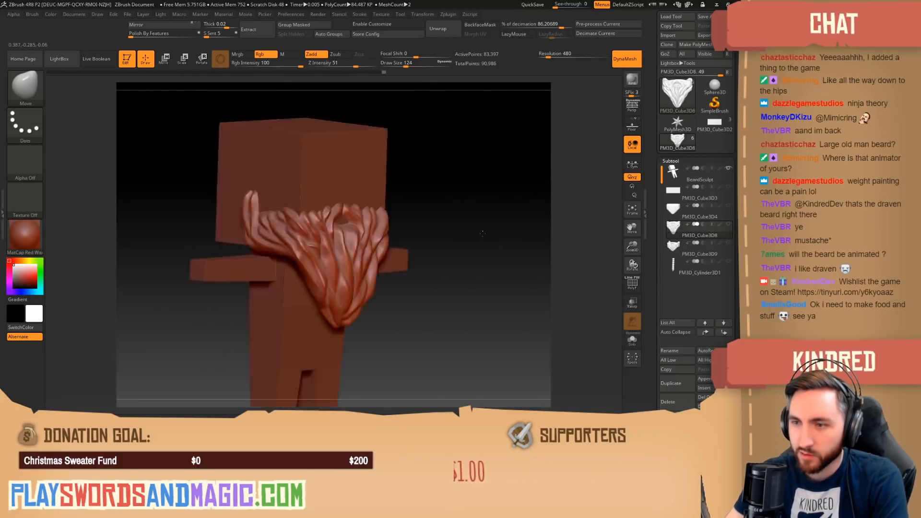
mouse_move(361, 206)
left_mouse_down()
mouse_move(513, 212)
mouse_move(359, 198)
mouse_move(461, 208)
left_mouse_up()
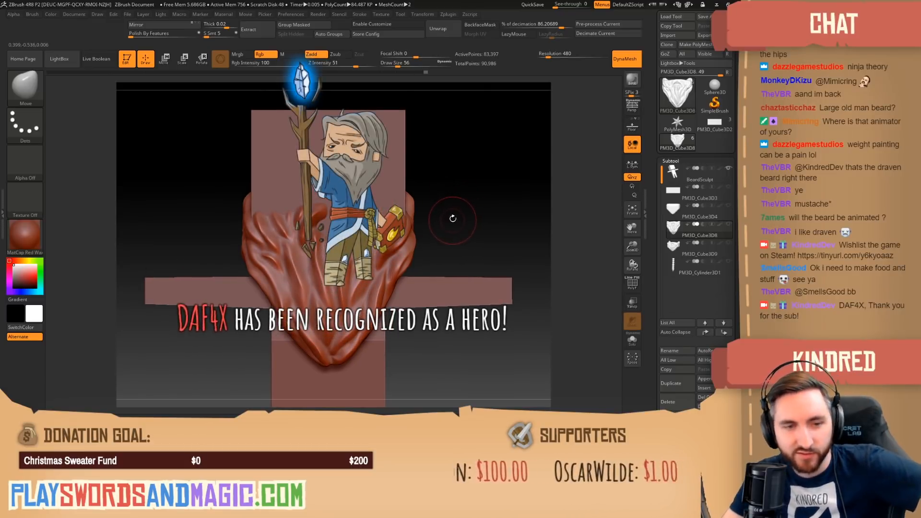
mouse_move(453, 198)
left_mouse_down()
mouse_move(483, 211)
mouse_move(468, 243)
mouse_move(687, 274)
left_mouse_up()
key("ctrl+shift+d")
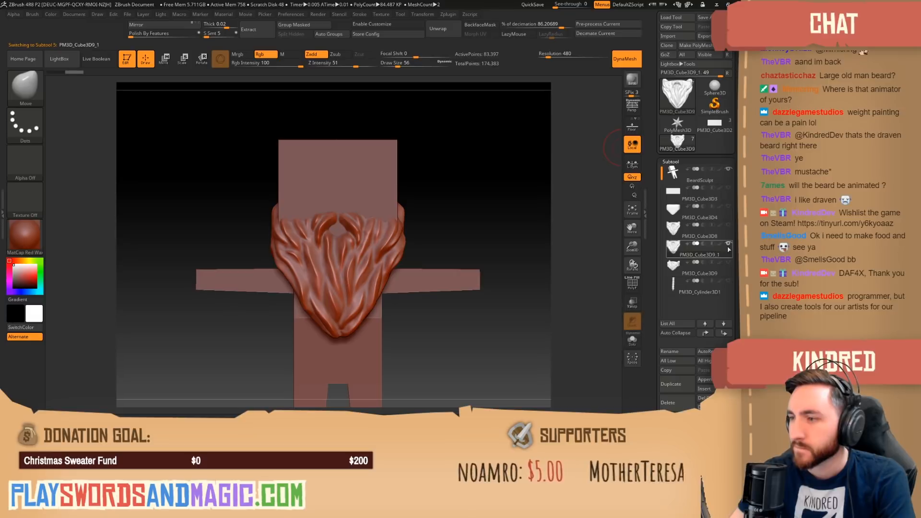